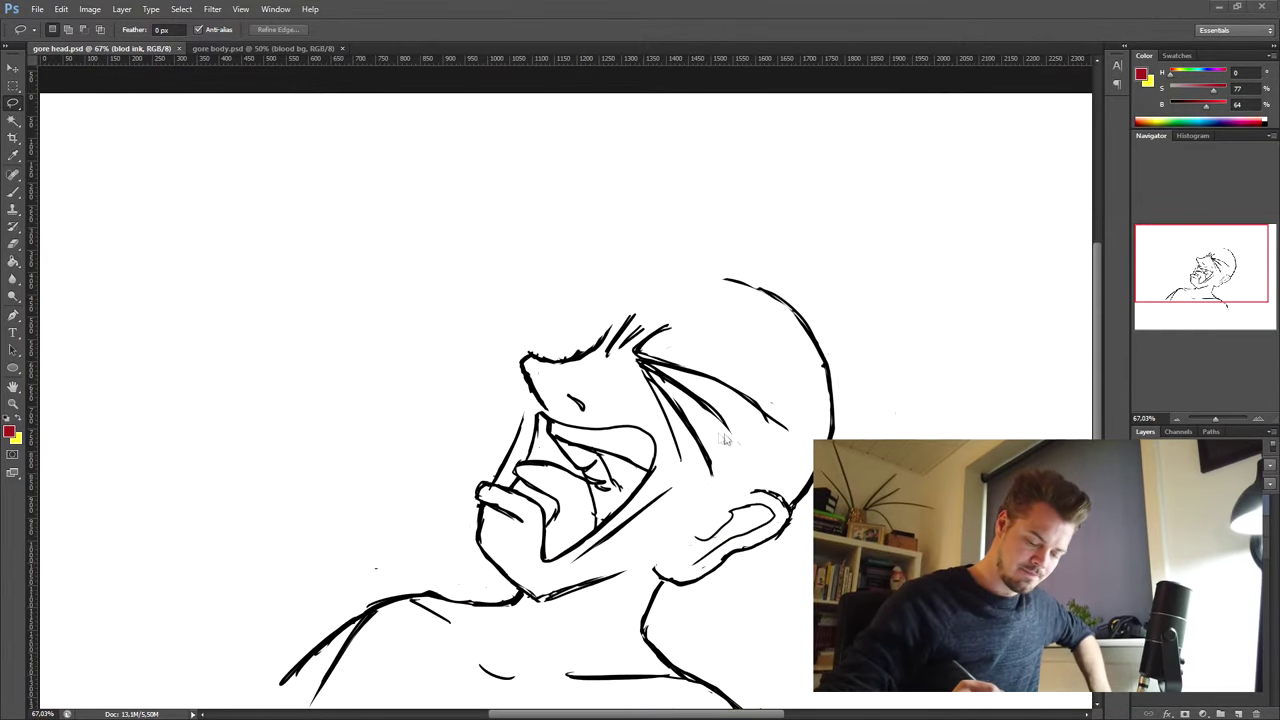
Step: Sketch the bullet's path with thin red brush lines before and behind the head, plus jagged splash marks at the brow, crown and back
left_click_drag(723, 443, 726, 366)
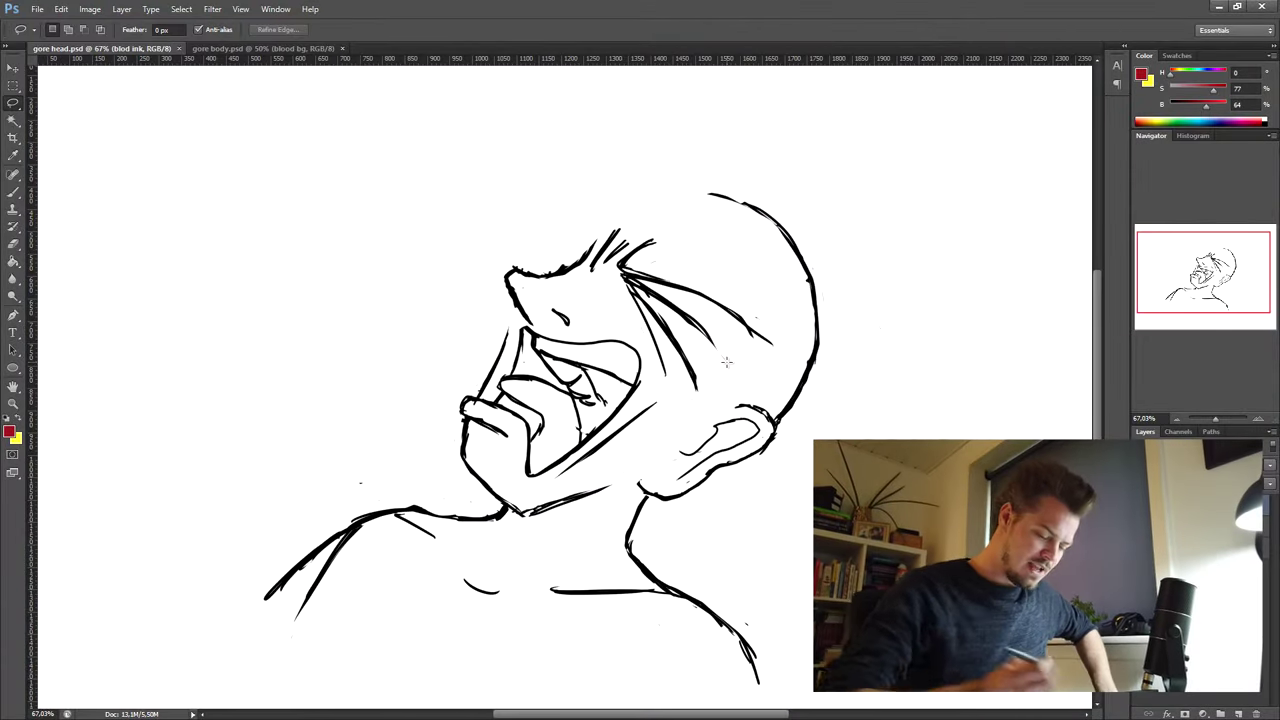
left_click_drag(778, 288, 770, 301)
key("b")
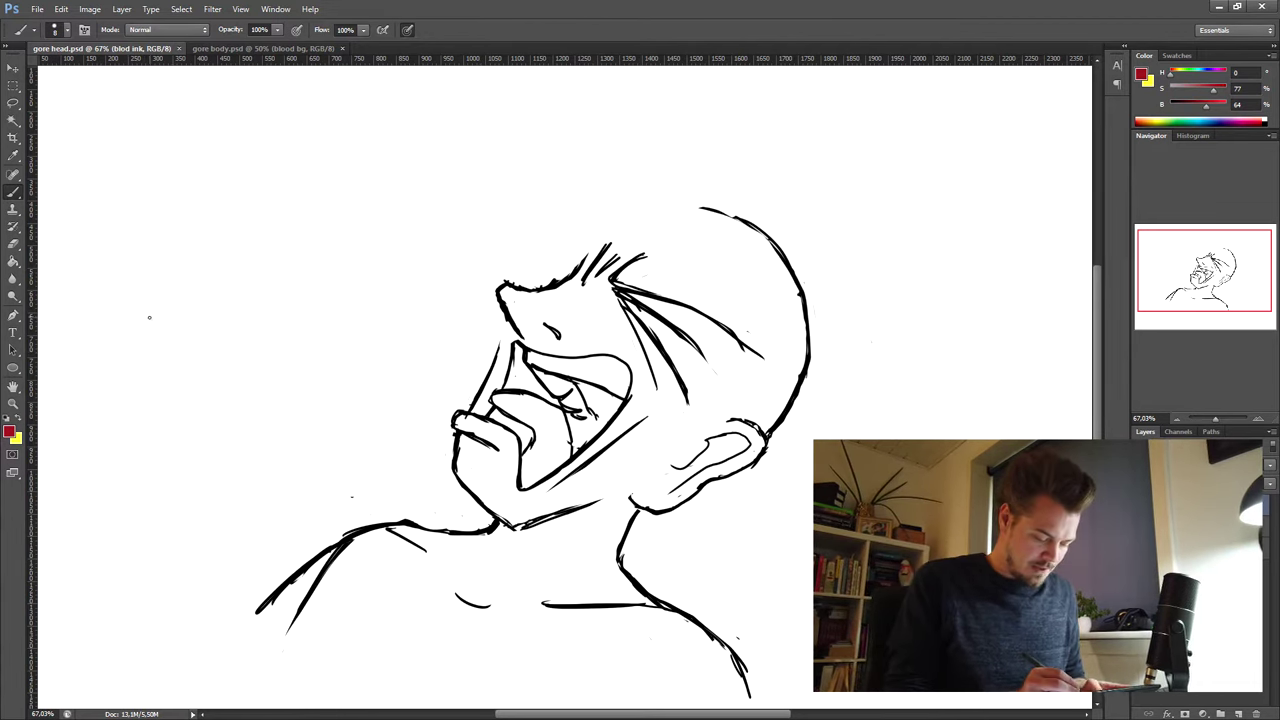
left_click_drag(325, 298, 558, 266)
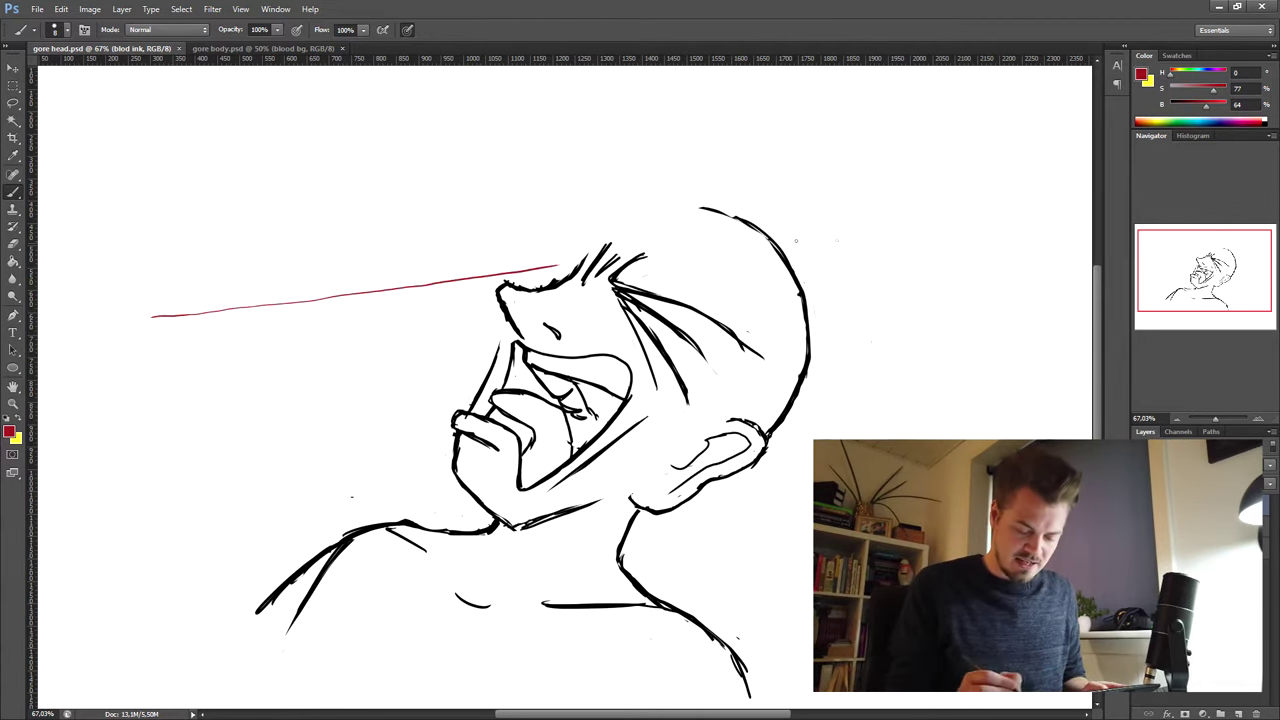
left_click_drag(798, 229, 915, 210)
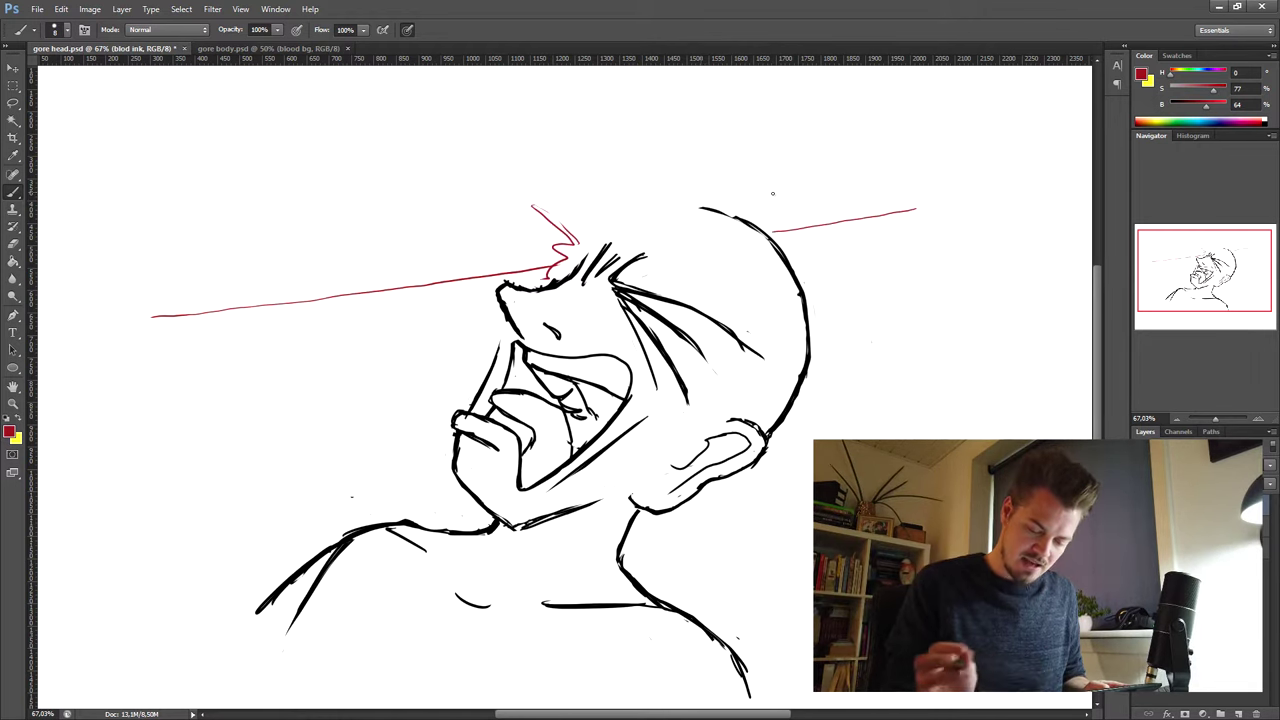
mouse_move(725, 206)
left_mouse_down()
mouse_move(750, 136)
mouse_move(738, 201)
mouse_move(768, 212)
mouse_move(787, 250)
mouse_move(916, 248)
left_mouse_up()
left_click_drag(810, 264, 820, 297)
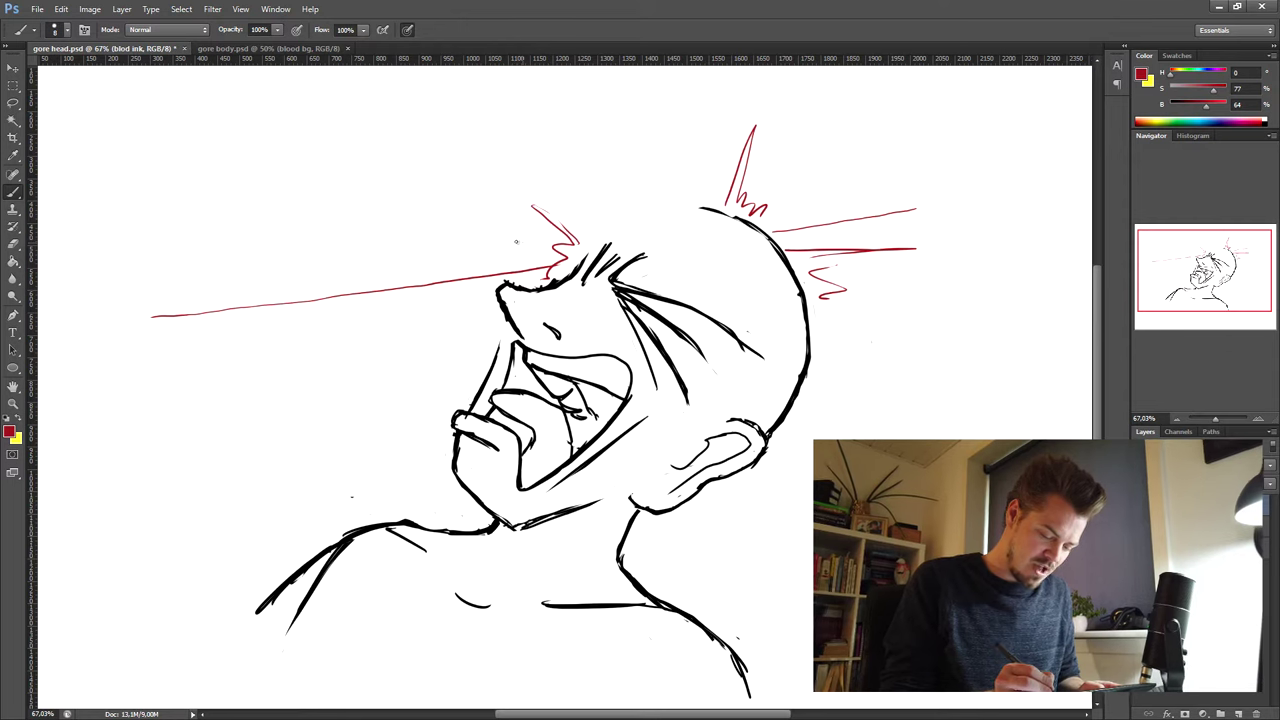
Step: Draw thick red arrows pointing outward from the splash marks at the brow, crown and back of the head
mouse_move(524, 244)
left_mouse_down()
mouse_move(436, 217)
mouse_move(526, 244)
left_mouse_up()
mouse_move(444, 218)
left_mouse_down()
mouse_move(473, 226)
mouse_move(433, 216)
left_mouse_up()
mouse_move(433, 216)
left_mouse_down()
mouse_move(463, 202)
mouse_move(433, 214)
left_mouse_up()
mouse_move(433, 214)
left_mouse_down()
mouse_move(448, 233)
mouse_move(433, 214)
mouse_move(504, 240)
left_mouse_up()
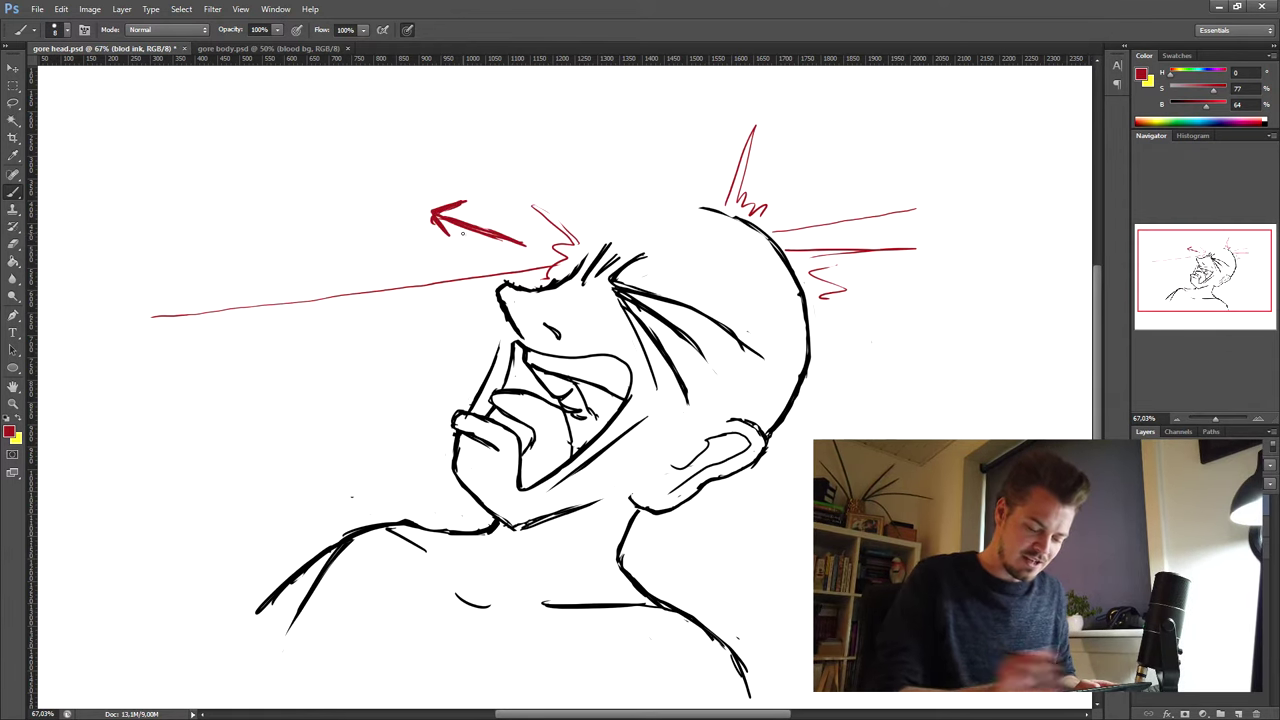
left_click_drag(764, 178, 778, 112)
left_click_drag(770, 138, 786, 140)
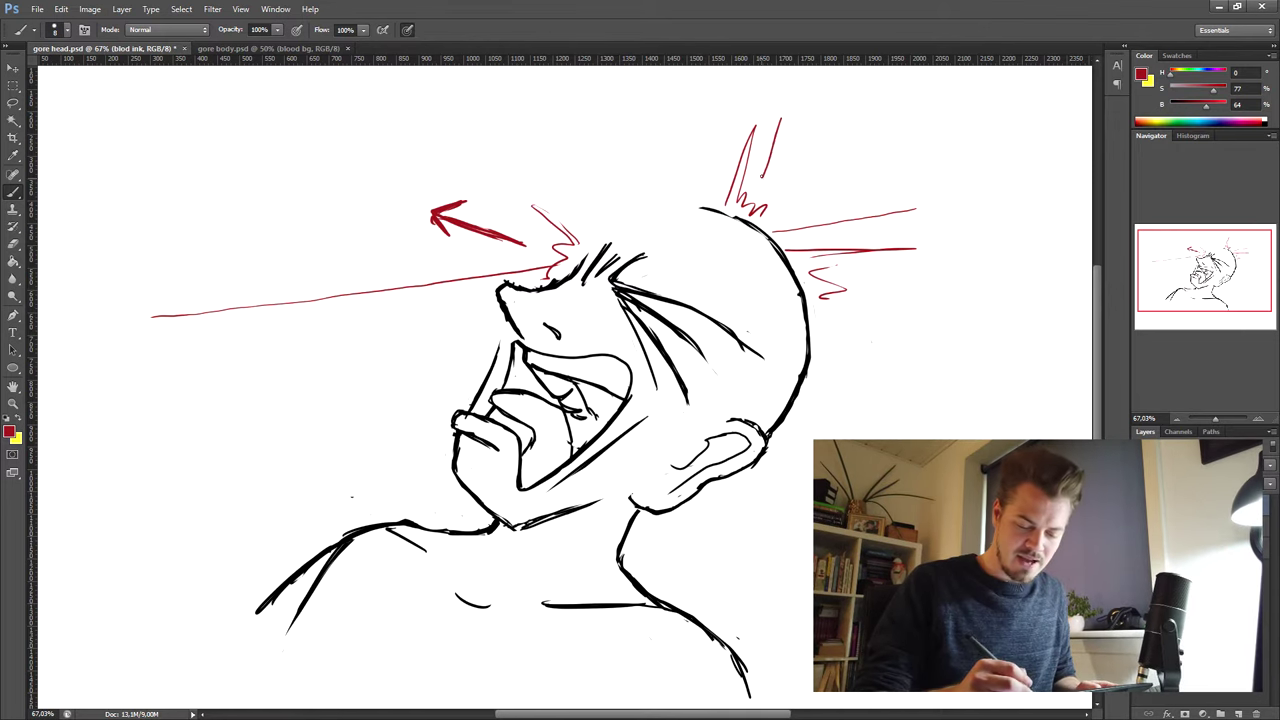
mouse_move(856, 279)
left_mouse_down()
mouse_move(923, 282)
mouse_move(898, 294)
mouse_move(929, 283)
left_mouse_up()
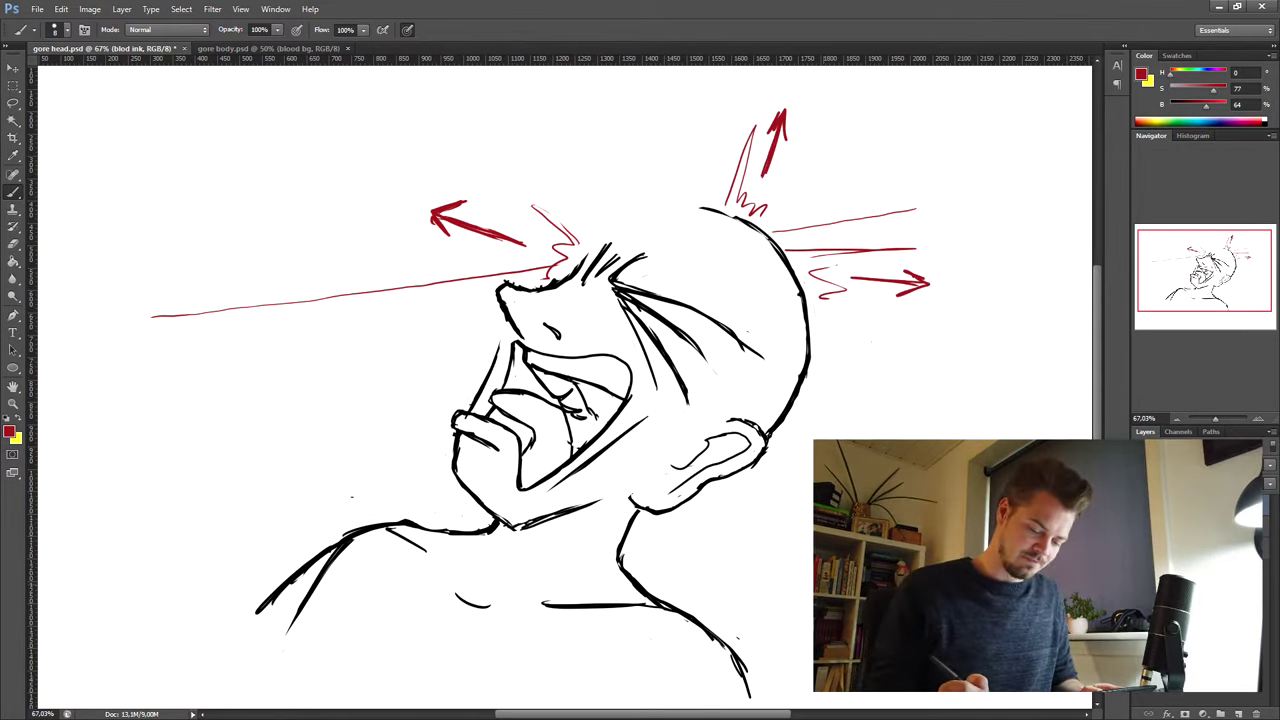
left_click(13, 104)
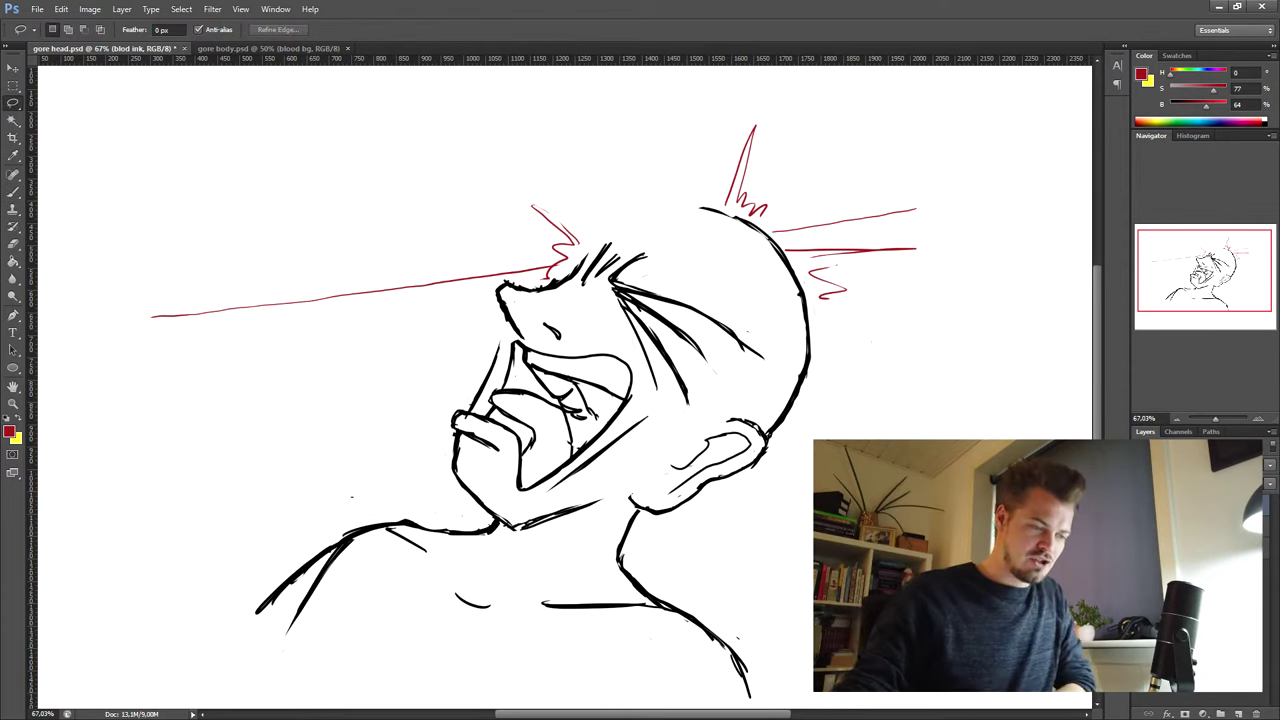
Step: Brush a red spike above the brow, a ragged wound edge across the open forehead, and a splash at the nose
left_click(13, 192)
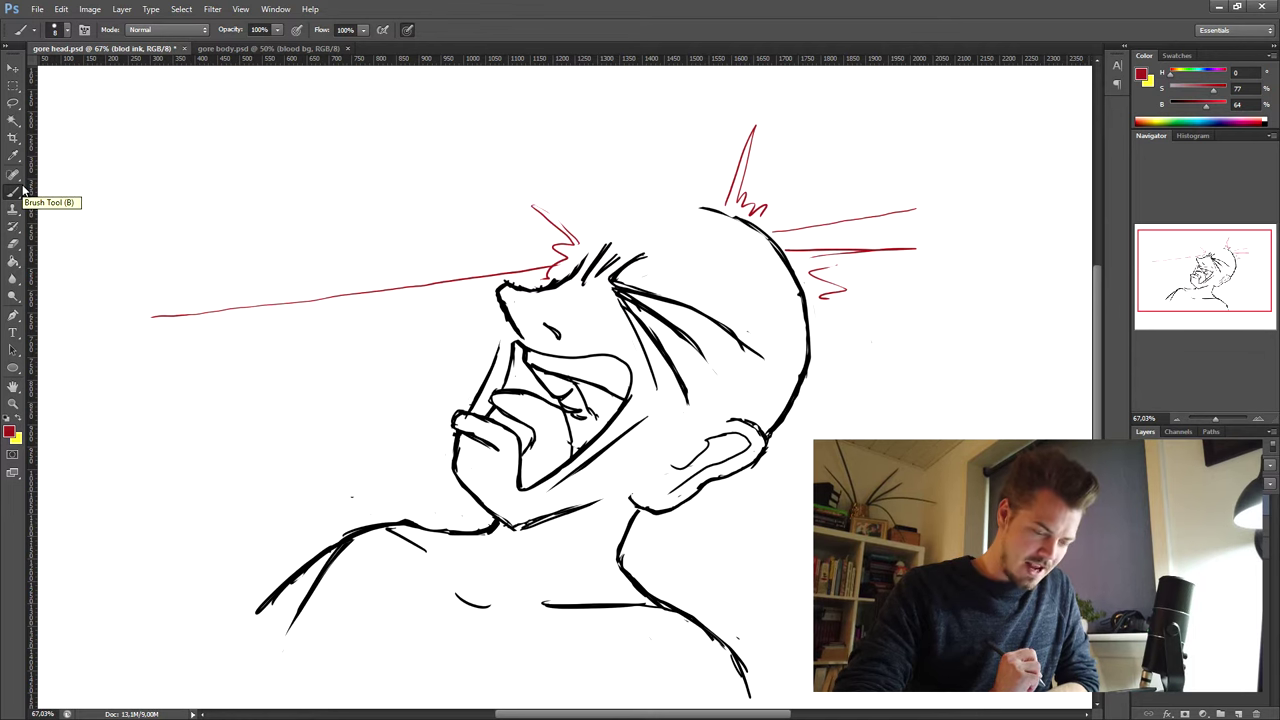
left_click_drag(574, 232, 589, 228)
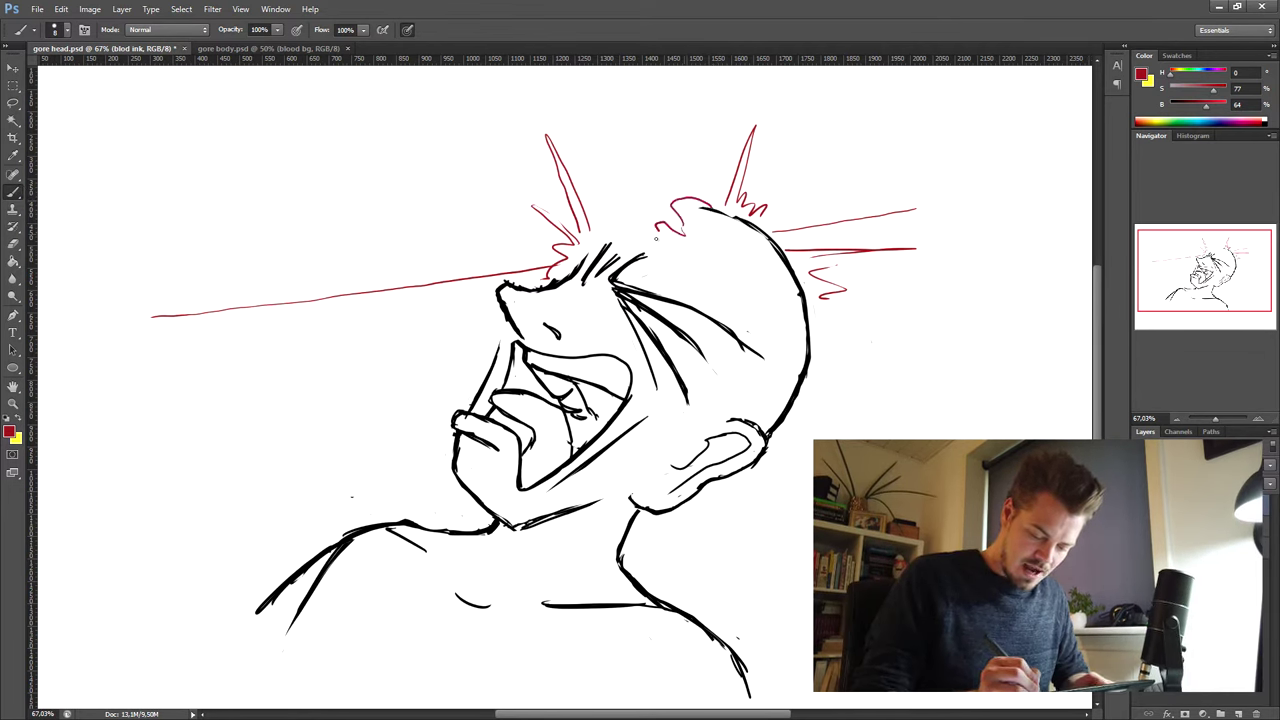
mouse_move(618, 232)
left_mouse_down()
mouse_move(586, 255)
mouse_move(664, 226)
mouse_move(674, 208)
mouse_move(718, 202)
left_mouse_up()
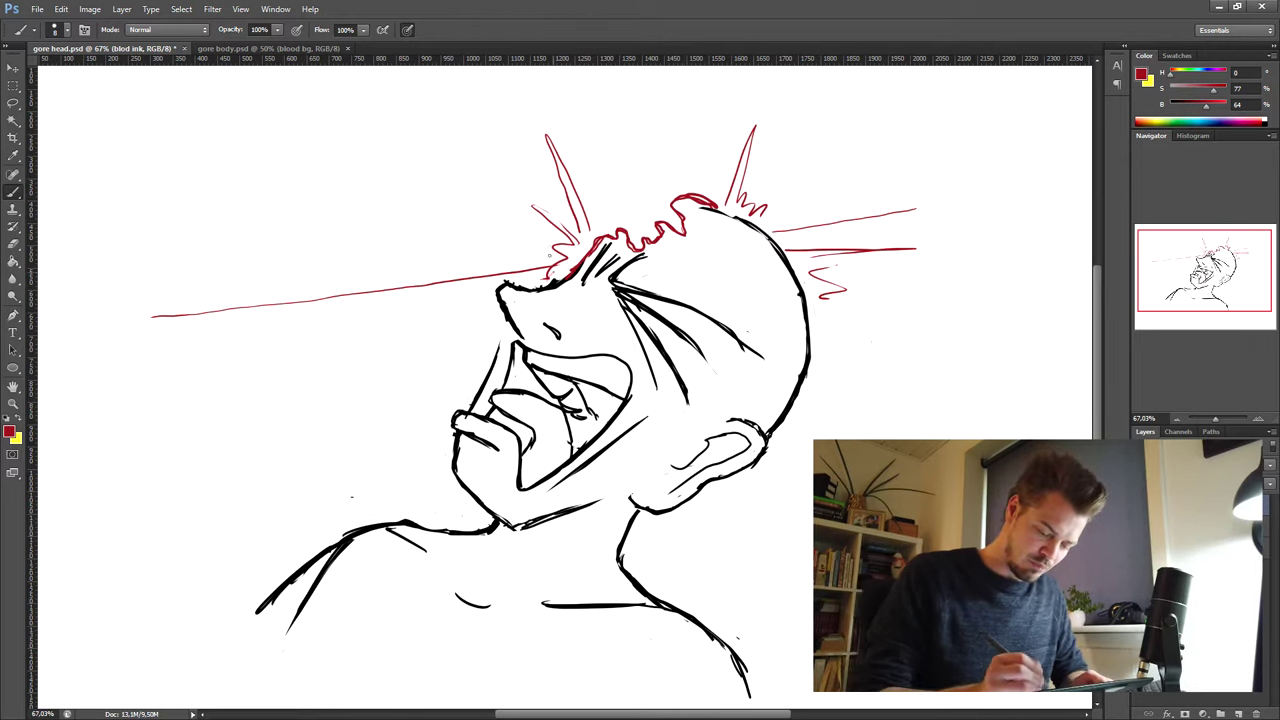
left_click_drag(455, 314, 505, 342)
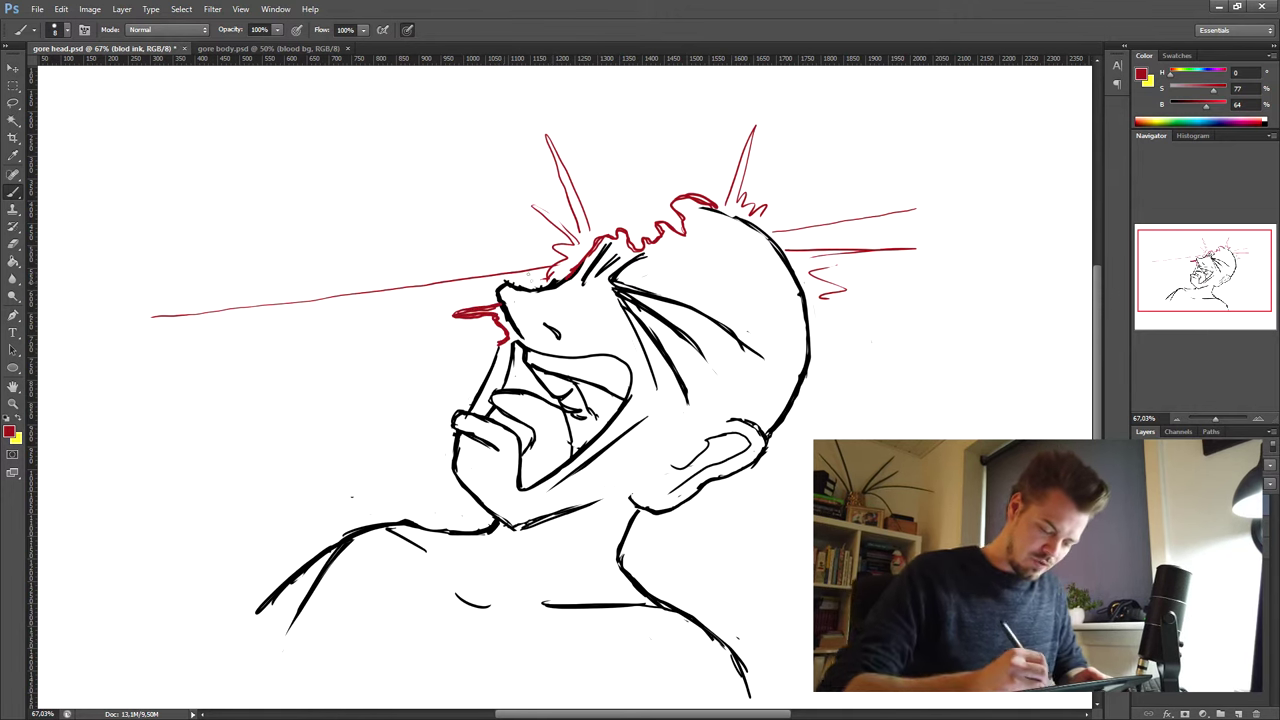
left_click_drag(532, 287, 548, 277)
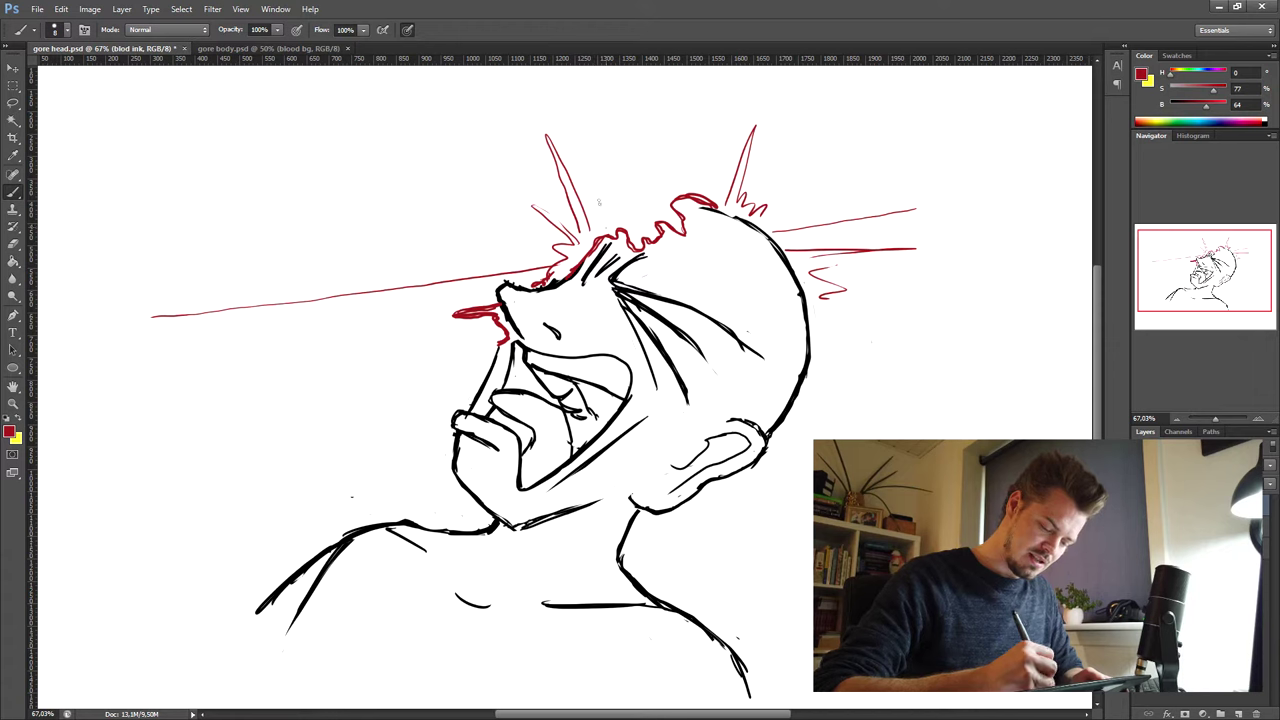
Step: Add clusters of sharp red blood spikes radiating from the brow, the crown and the back of the skull
mouse_move(600, 228)
left_mouse_down()
mouse_move(575, 118)
mouse_move(596, 228)
mouse_move(576, 230)
mouse_move(503, 149)
mouse_move(530, 185)
left_mouse_up()
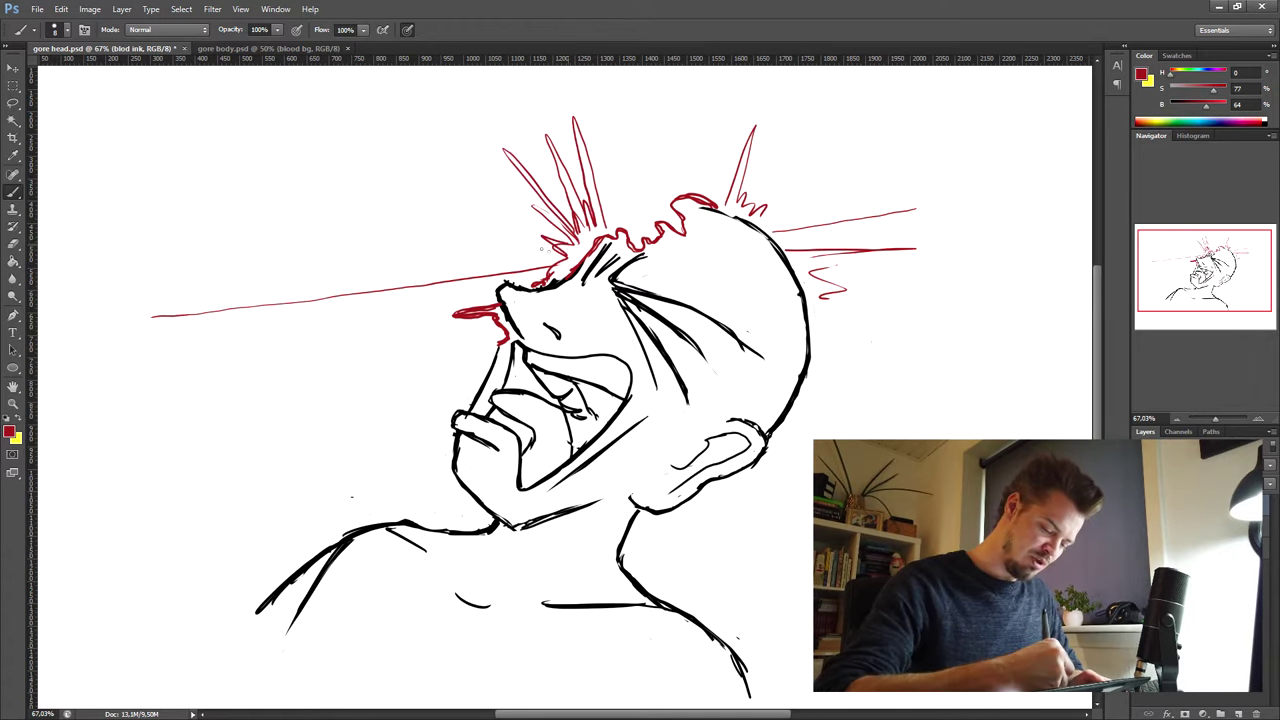
left_click_drag(566, 252, 497, 240)
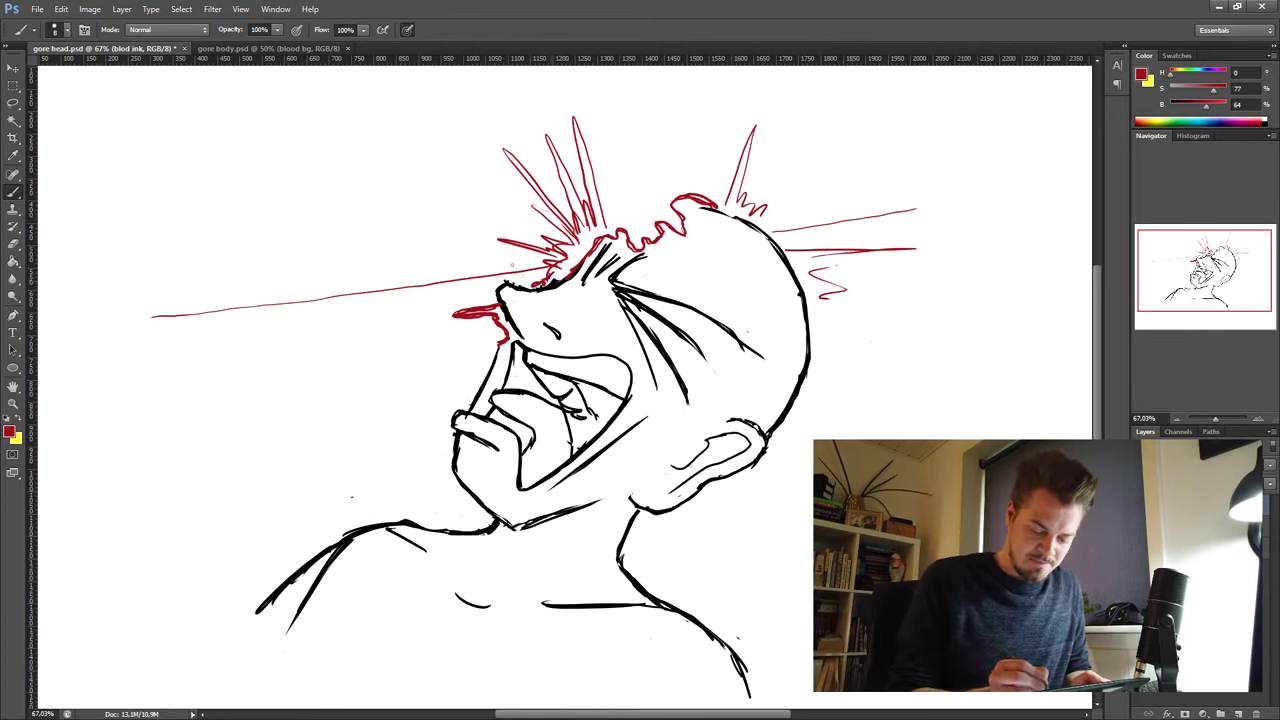
left_click_drag(735, 205, 752, 122)
left_click_drag(712, 205, 720, 148)
mouse_move(748, 210)
left_mouse_down()
mouse_move(766, 140)
mouse_move(785, 146)
mouse_move(781, 214)
mouse_move(923, 247)
left_mouse_up()
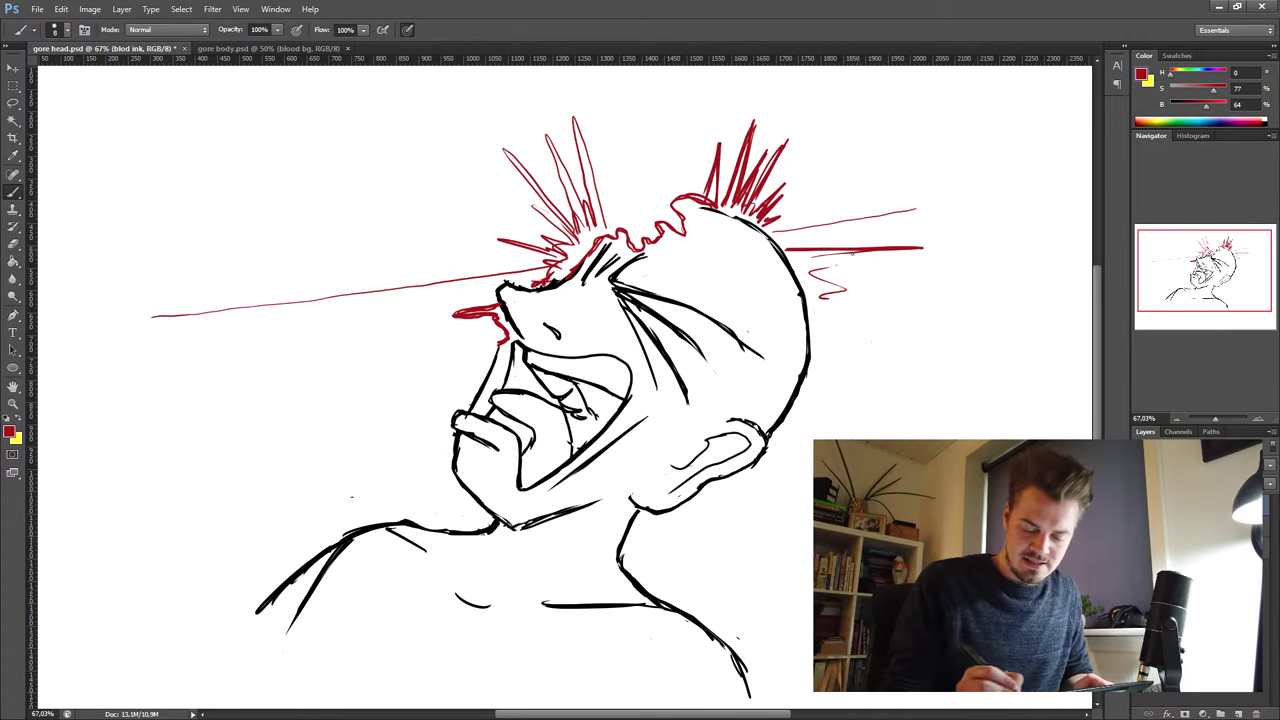
left_click_drag(810, 270, 856, 290)
Step: Thicken the brow spikes in red, add droplets above them, and fill in the splash bases at the brow and nose
left_click_drag(585, 134, 602, 212)
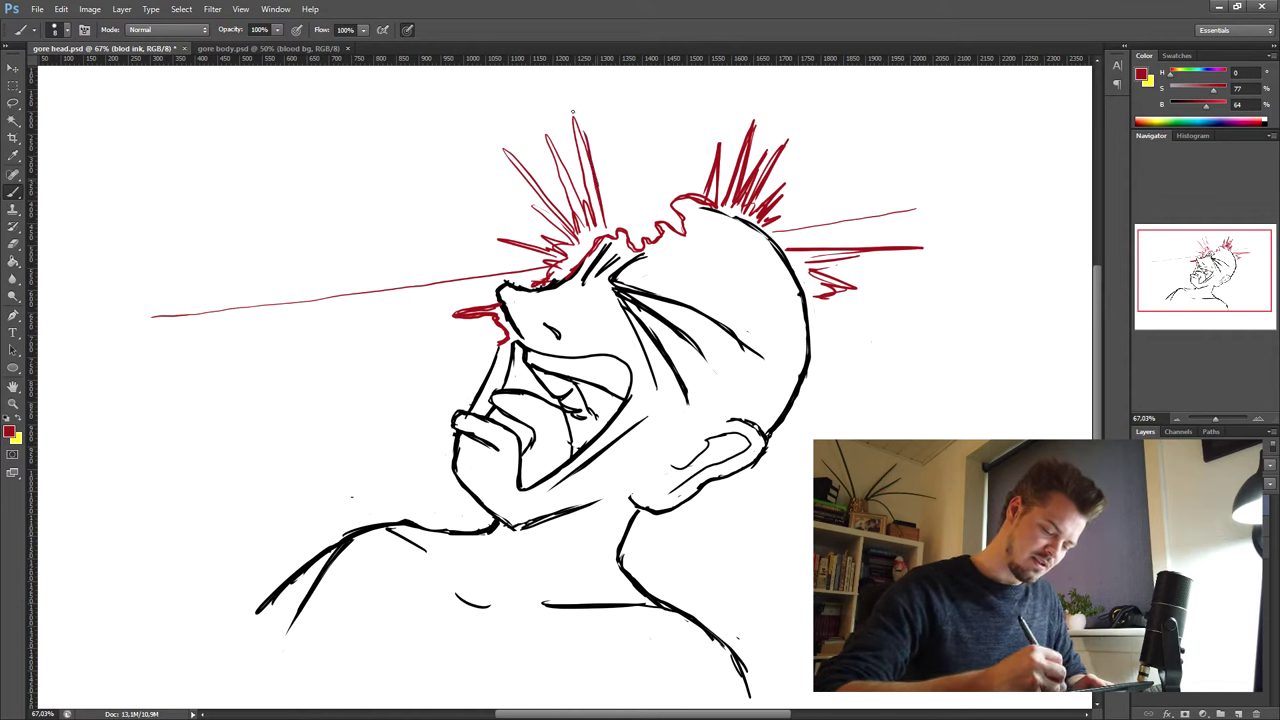
left_click_drag(580, 138, 598, 222)
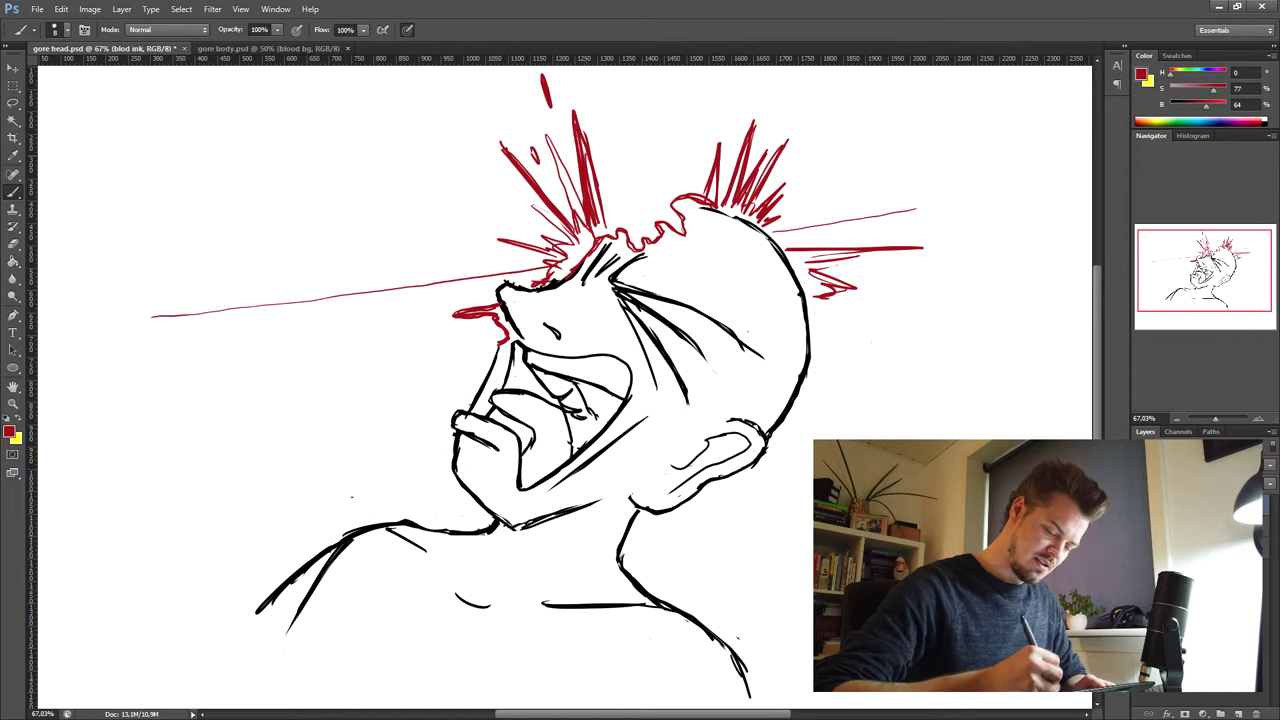
mouse_move(549, 138)
left_mouse_down()
mouse_move(585, 226)
mouse_move(564, 168)
left_mouse_up()
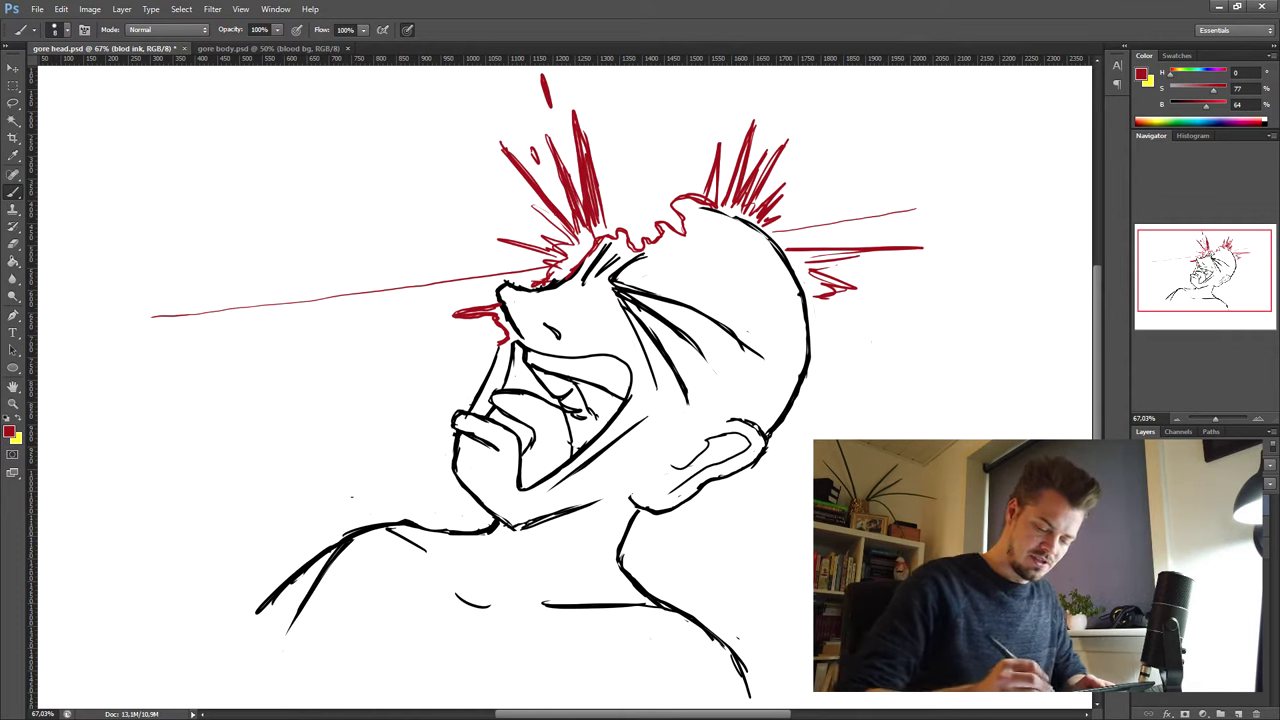
mouse_move(556, 248)
left_mouse_down()
mouse_move(518, 256)
mouse_move(550, 256)
mouse_move(552, 284)
left_mouse_up()
left_click_drag(598, 224, 574, 248)
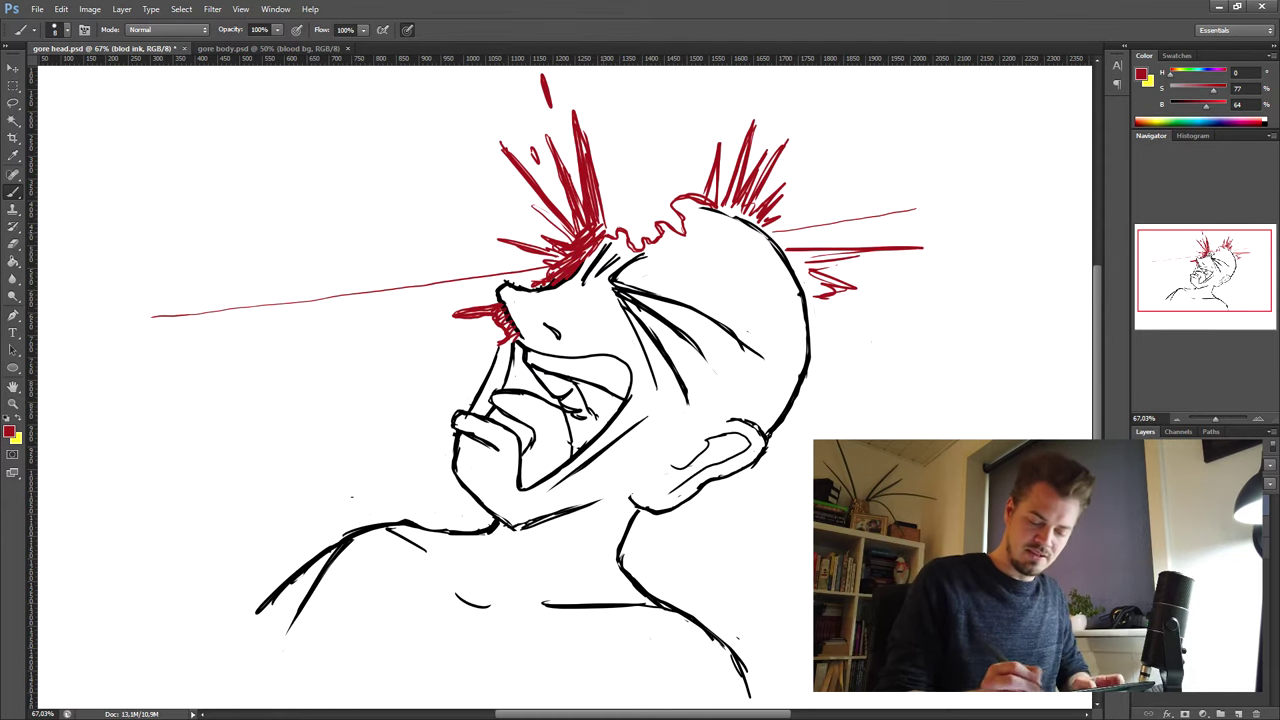
Step: Fill in the bases of the crown and back-of-head splashes with dense red strokes
mouse_move(710, 202)
left_mouse_down()
mouse_move(746, 150)
mouse_move(762, 172)
mouse_move(768, 162)
left_mouse_up()
mouse_move(735, 216)
left_mouse_down()
mouse_move(742, 200)
mouse_move(756, 234)
left_mouse_up()
left_click_drag(860, 254, 784, 254)
left_click_drag(824, 280, 782, 258)
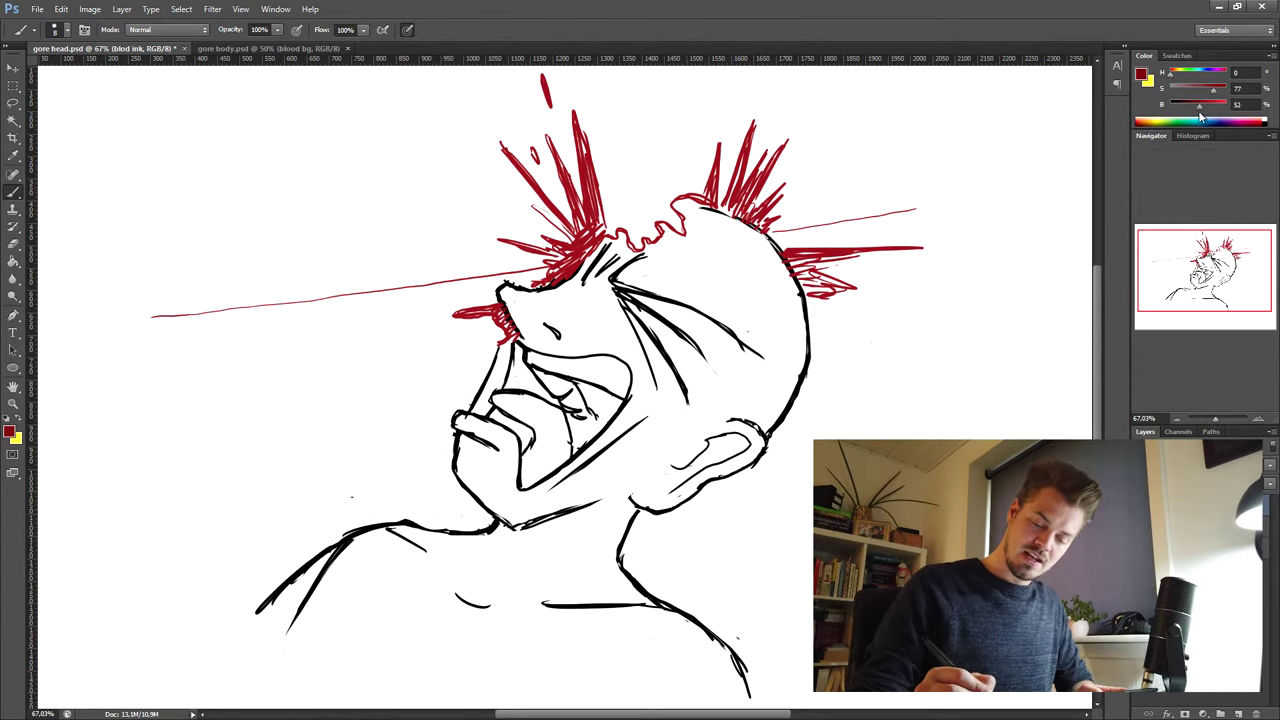
Step: Lower the red's brightness to 50% and add darker strokes along the brow's rearmost spike
left_click_drag(1206, 107, 1198, 110)
left_click_drag(604, 226, 588, 163)
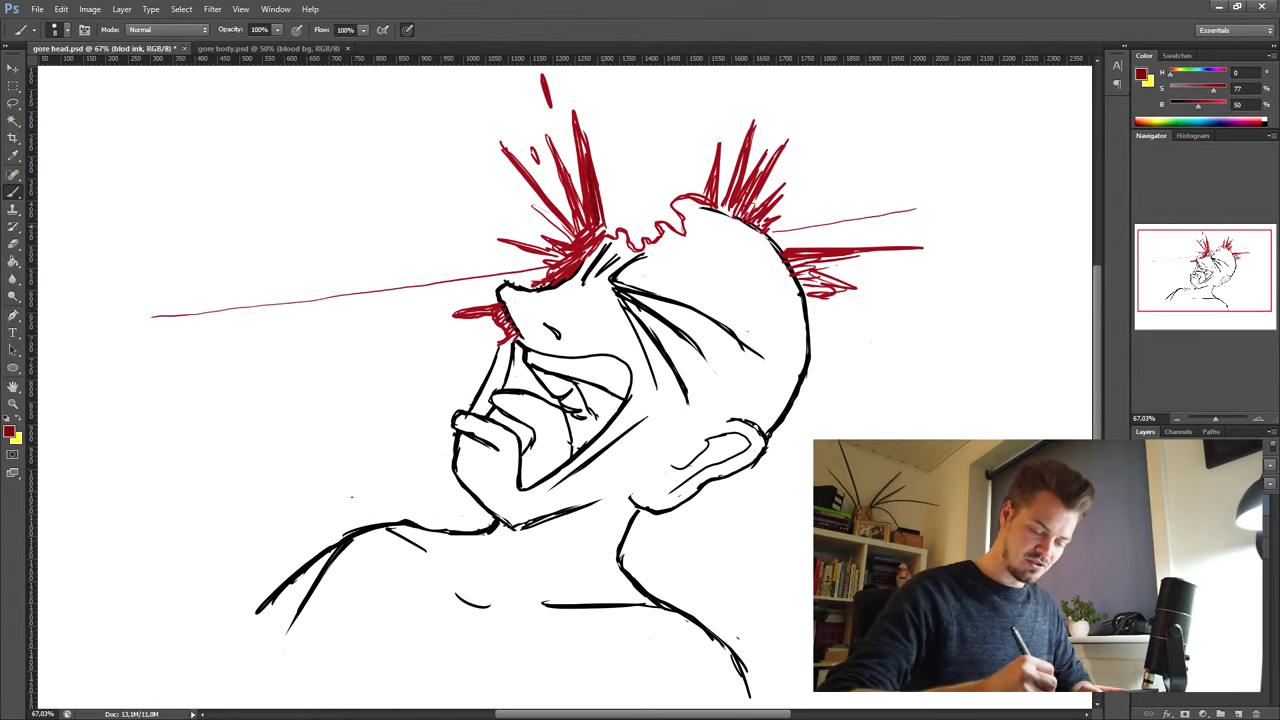
left_click_drag(610, 232, 603, 186)
Step: Lower the red's brightness to 30% and shade the brow and nose splashes with dark strokes and a few droplets
left_click_drag(1198, 106, 1187, 106)
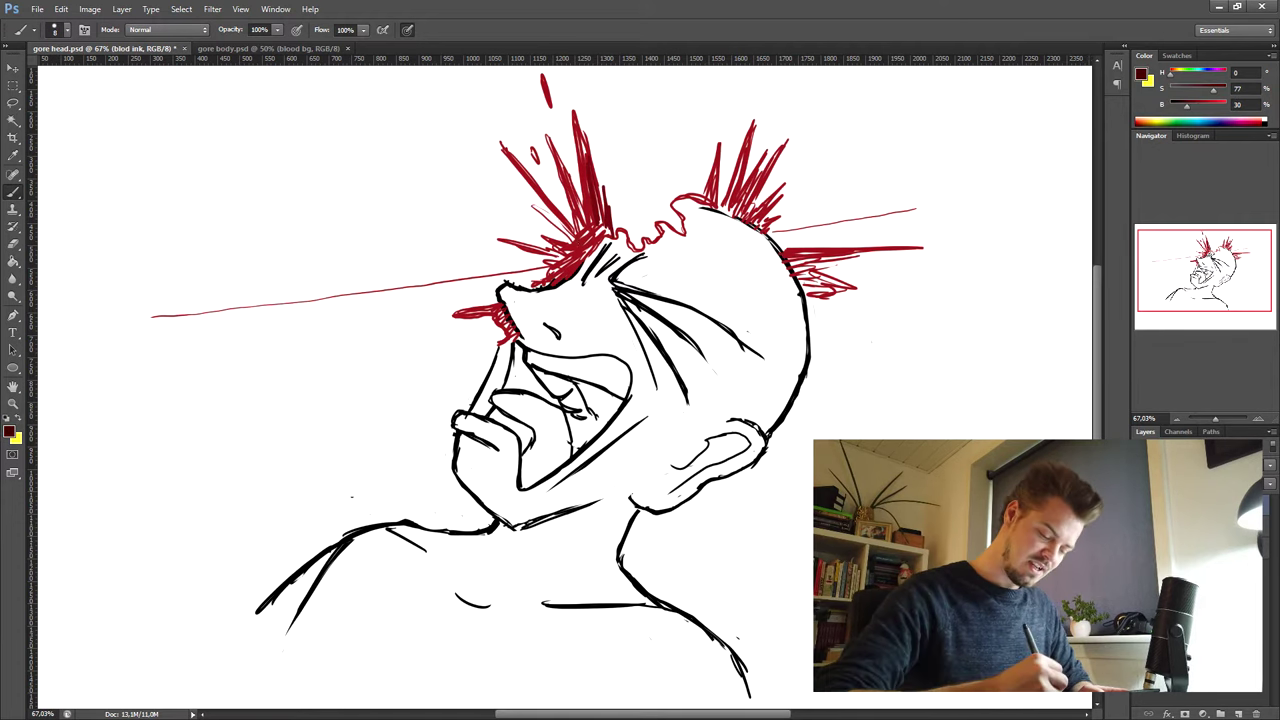
left_click_drag(572, 226, 511, 151)
mouse_move(578, 230)
left_mouse_down()
mouse_move(522, 166)
mouse_move(554, 203)
left_mouse_up()
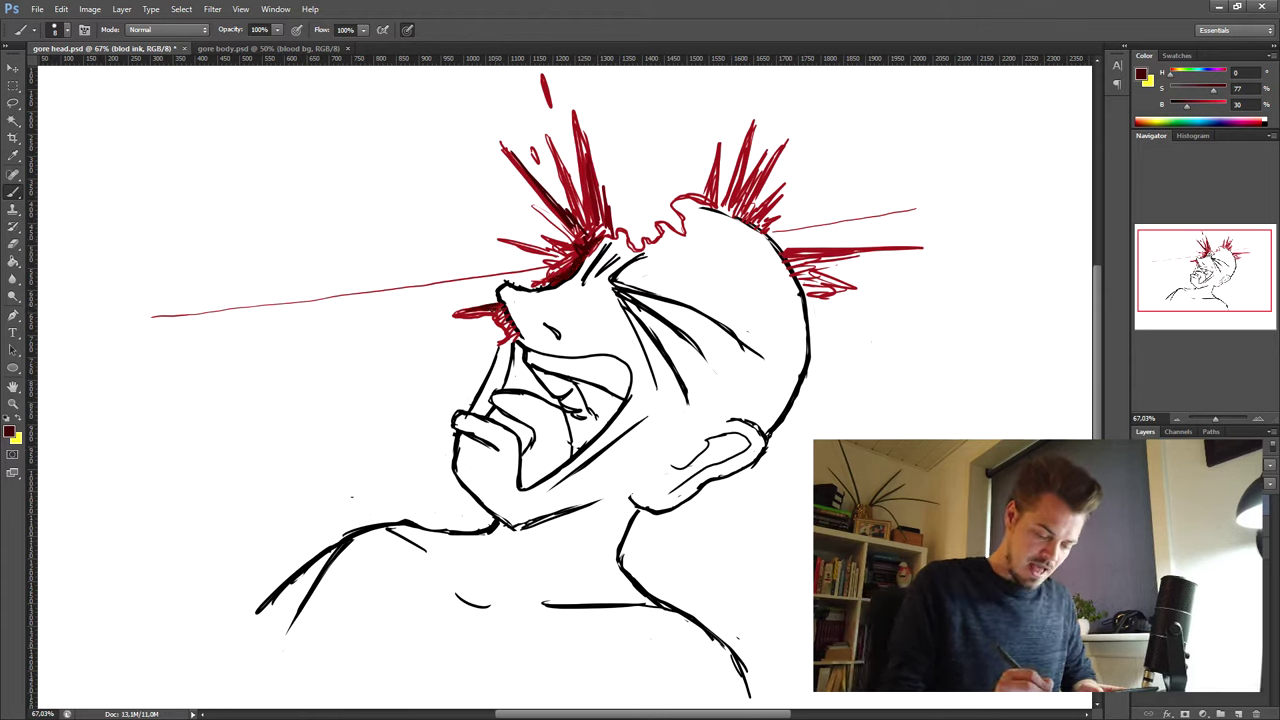
left_click_drag(548, 286, 526, 274)
left_click_drag(560, 264, 484, 247)
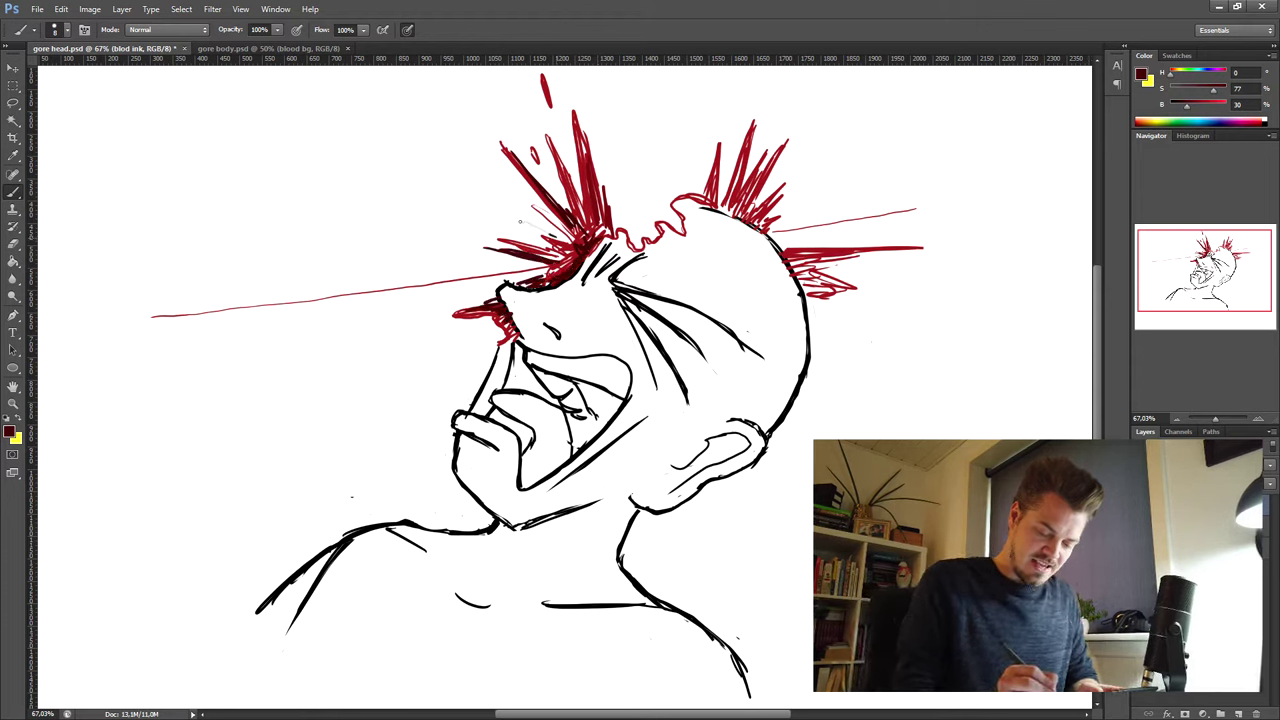
left_click_drag(572, 244, 544, 228)
left_click_drag(493, 215, 474, 206)
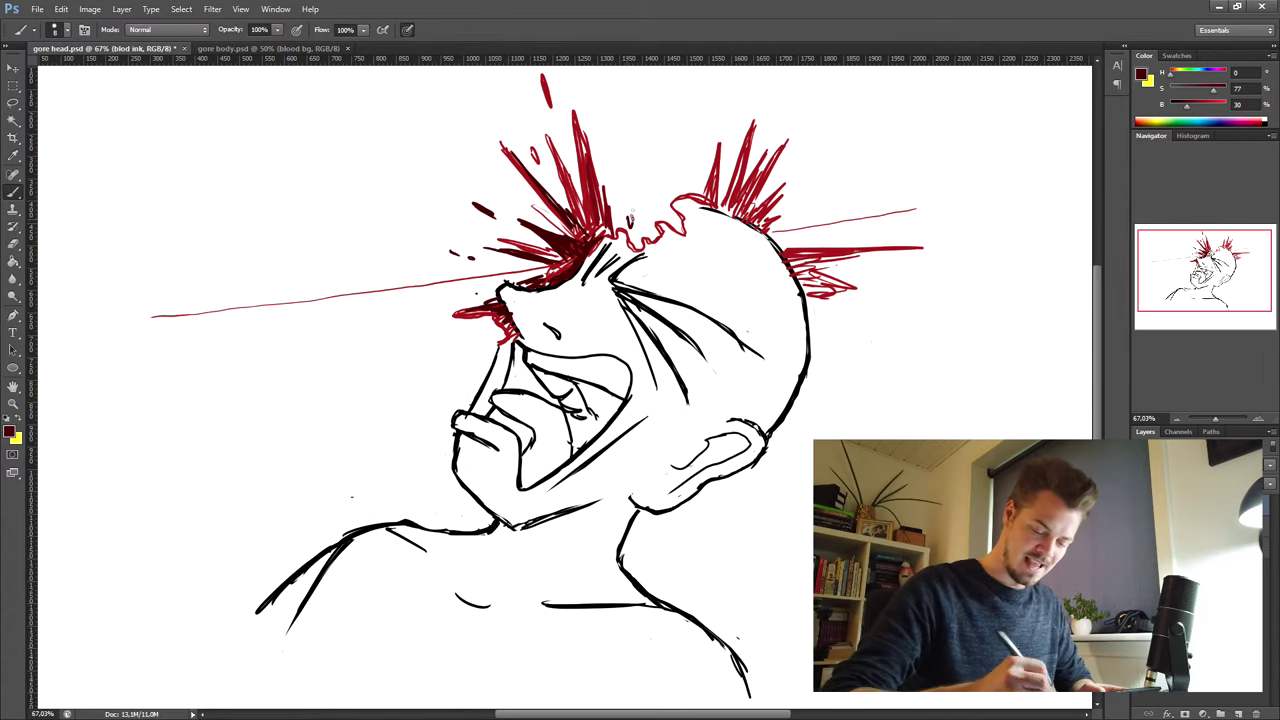
Step: Shade the crown and back-of-head splashes with dark red strokes, extending spikes and adding droplets beyond them
left_click_drag(714, 160, 707, 200)
left_click_drag(729, 84, 725, 100)
left_click_drag(732, 135, 718, 204)
left_click_drag(730, 198, 738, 216)
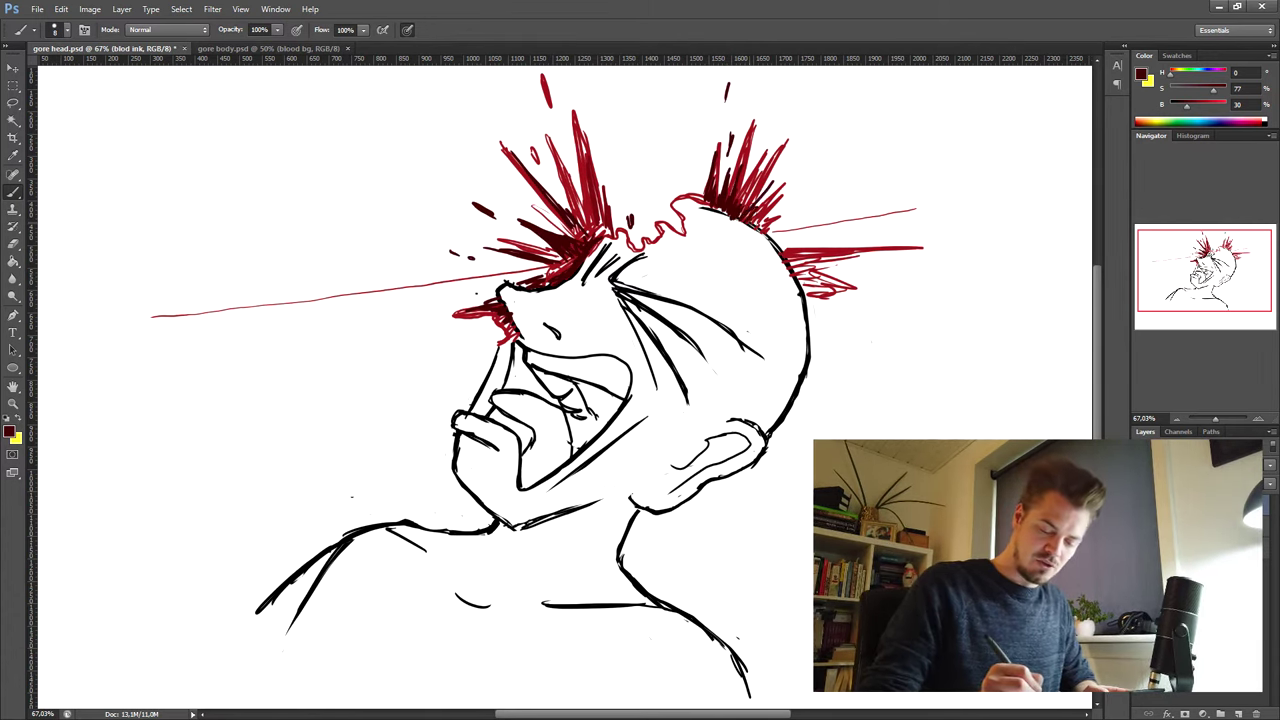
left_click_drag(818, 274, 794, 278)
mouse_move(832, 296)
left_mouse_down()
mouse_move(802, 284)
mouse_move(802, 296)
left_mouse_up()
mouse_move(852, 312)
left_mouse_down()
mouse_move(808, 302)
mouse_move(812, 316)
left_mouse_up()
left_click_drag(842, 344, 848, 344)
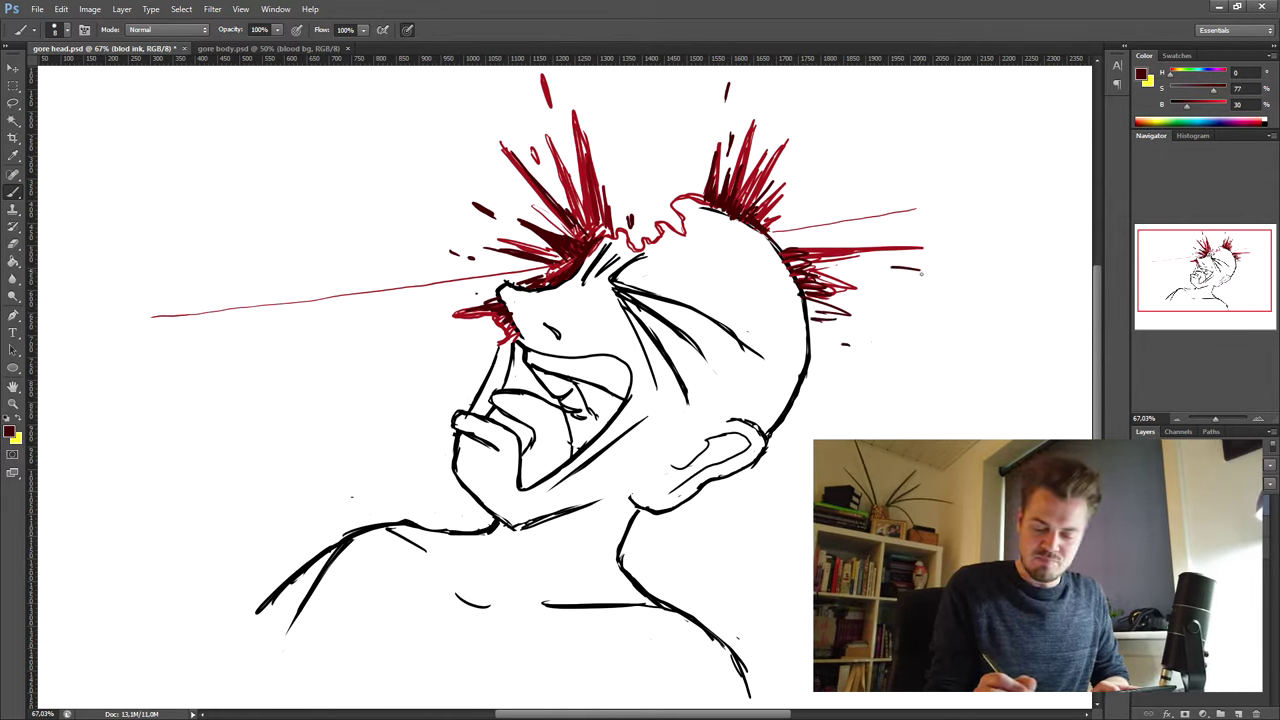
Step: Scatter dark red blood droplets around the back of the head, above the skull and in front of the face
left_click_drag(922, 272, 892, 268)
left_click_drag(956, 216, 970, 214)
left_click(966, 237)
left_click(838, 158)
mouse_move(820, 140)
left_mouse_down()
mouse_move(830, 166)
mouse_move(807, 186)
left_mouse_up()
left_click(868, 114)
left_click(800, 102)
left_click_drag(663, 111, 662, 128)
left_click(675, 149)
left_click_drag(690, 176, 688, 182)
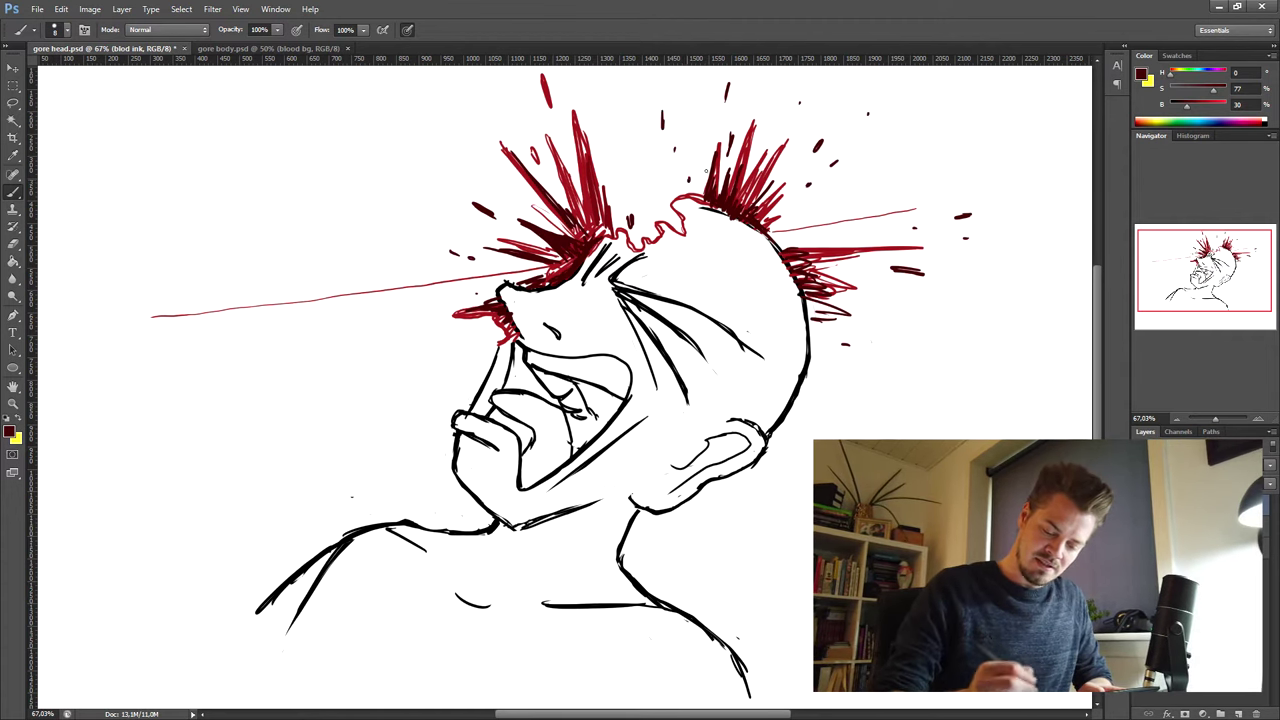
left_click_drag(420, 133, 426, 138)
left_click(428, 148)
left_click(481, 338)
left_click(454, 361)
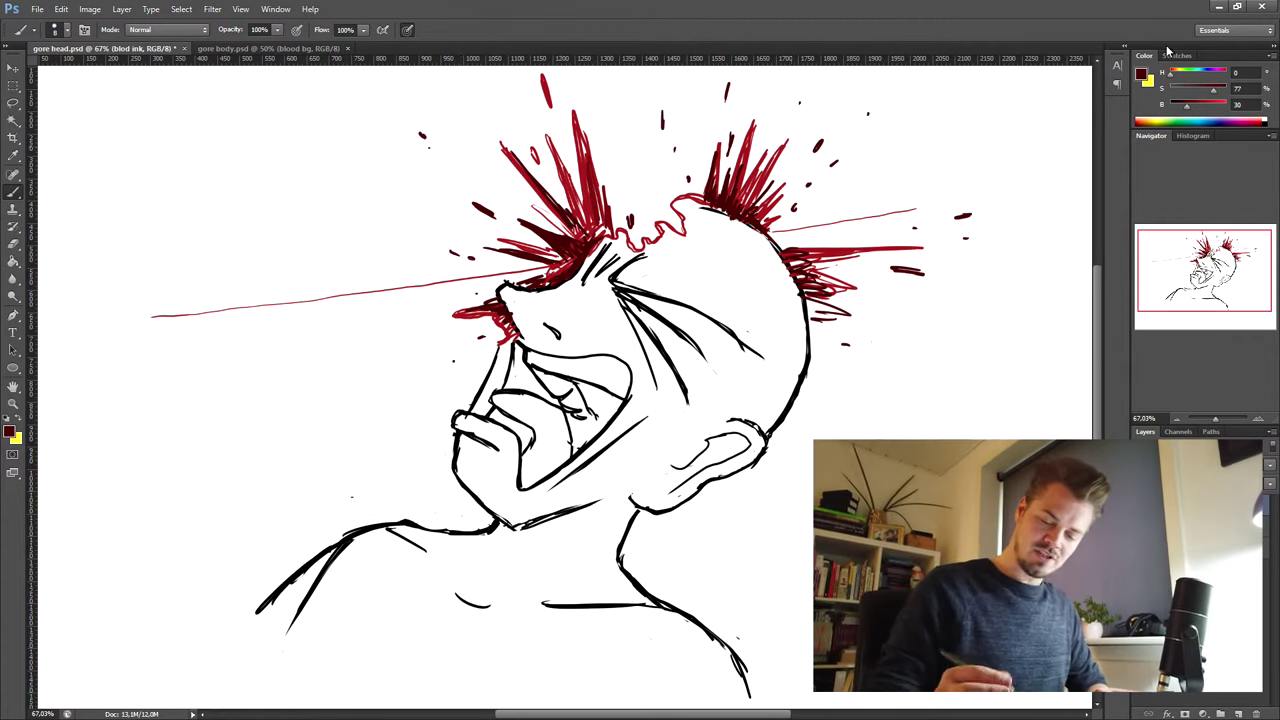
Step: Set the foreground color to pink with hue 340, saturation 65% and brightness 89%, and the brush size to 4 px
left_click(1145, 78)
left_click(973, 415)
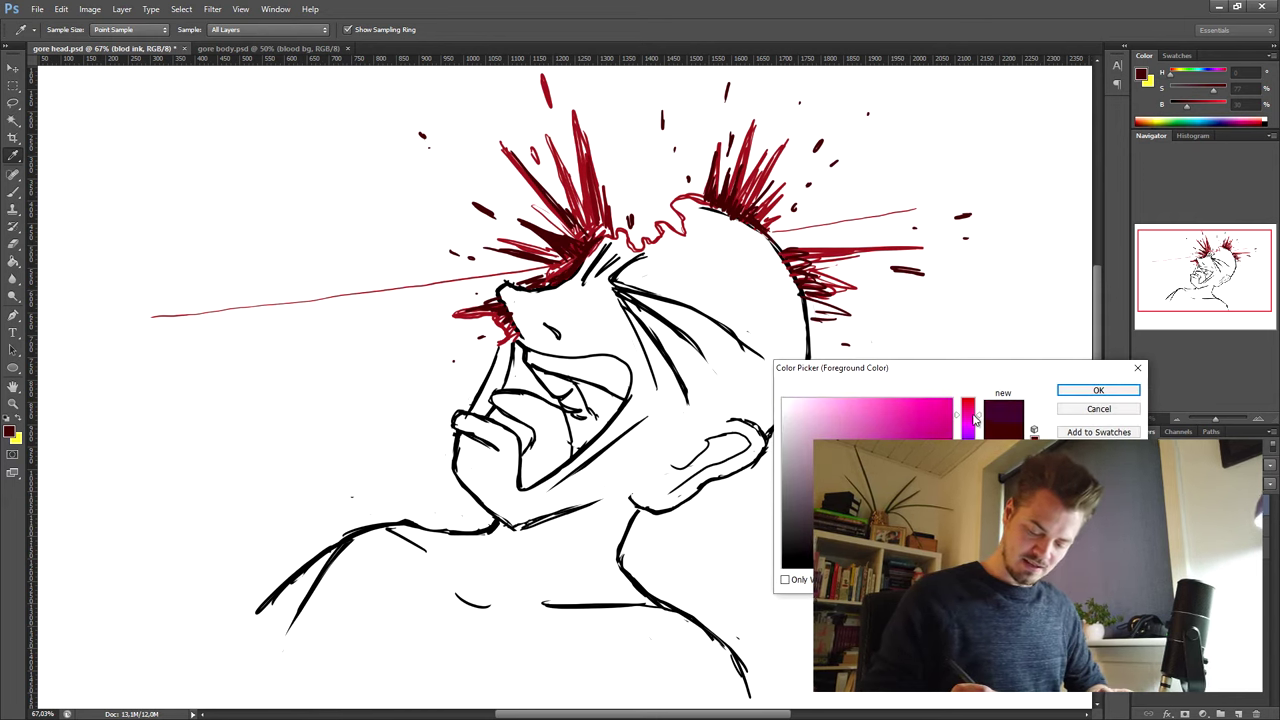
left_click(892, 417)
left_click(1094, 391)
right_click(566, 230)
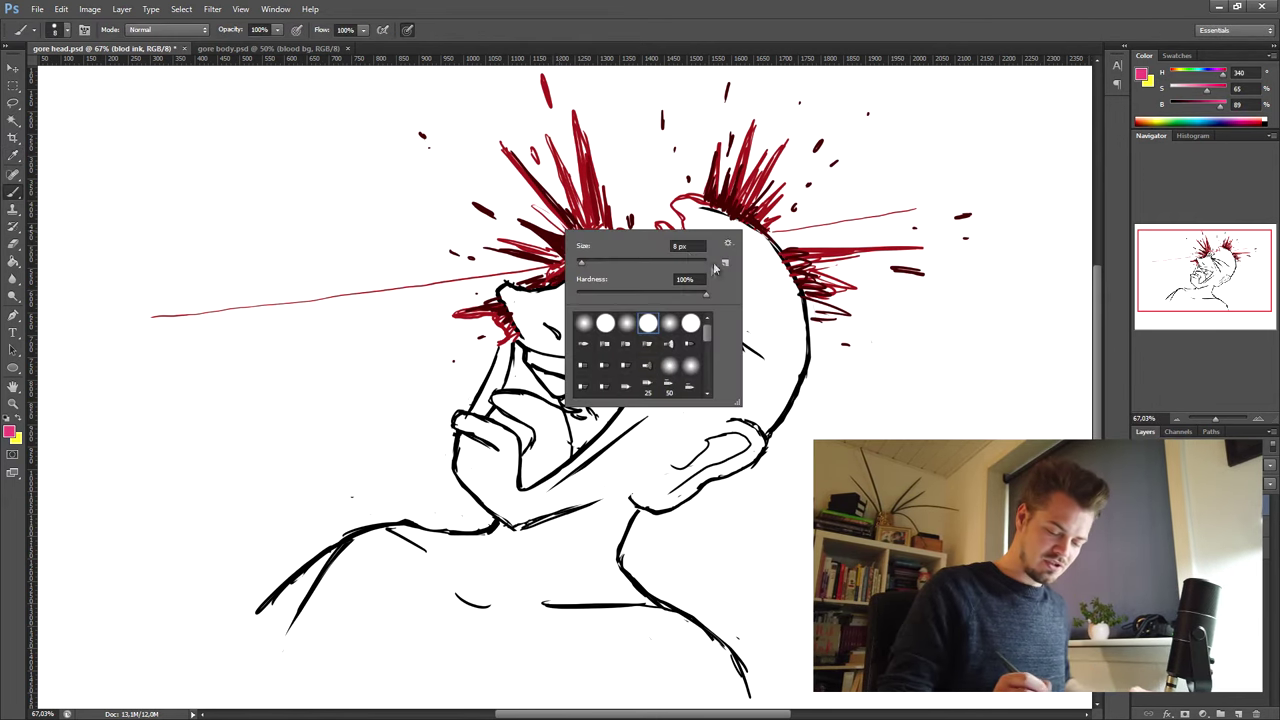
left_click(694, 247)
key("Return")
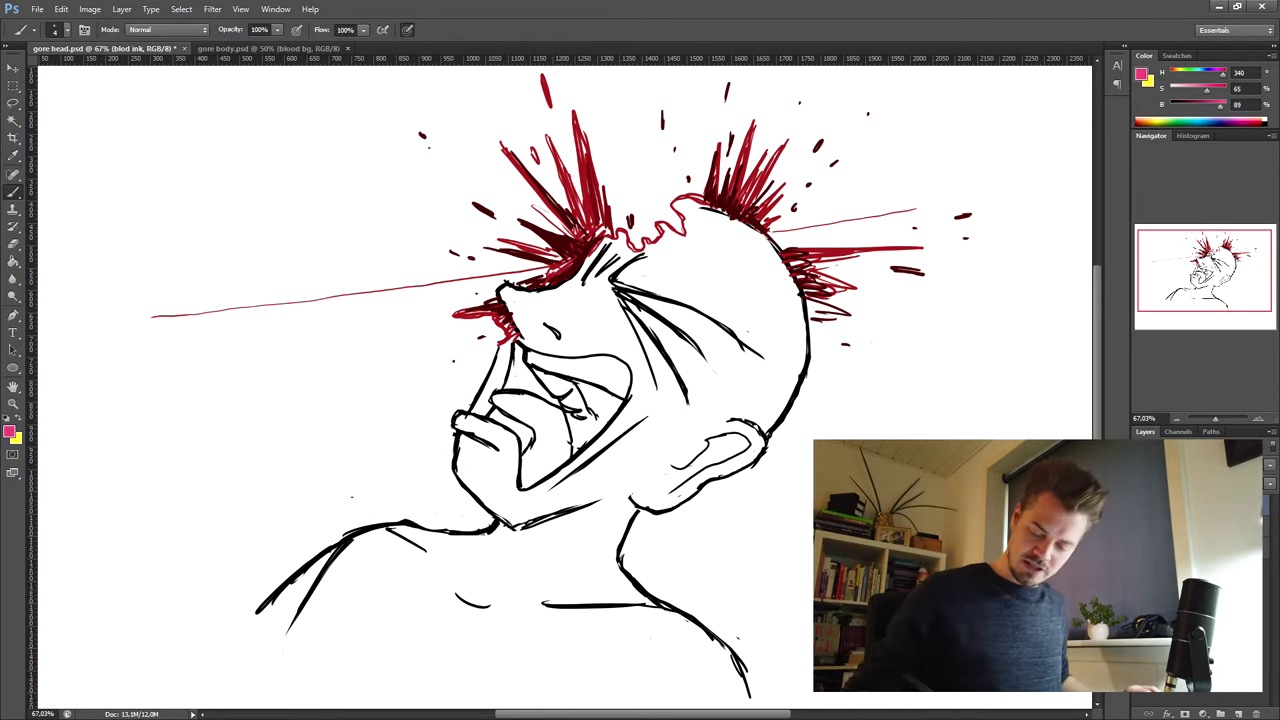
Step: Add a new layer and paint pink brain folds inside the skull's jagged opening with a 17 px brush
left_click(1238, 713)
mouse_move(670, 198)
left_mouse_down()
mouse_move(654, 203)
mouse_move(662, 218)
left_mouse_up()
right_click(679, 190)
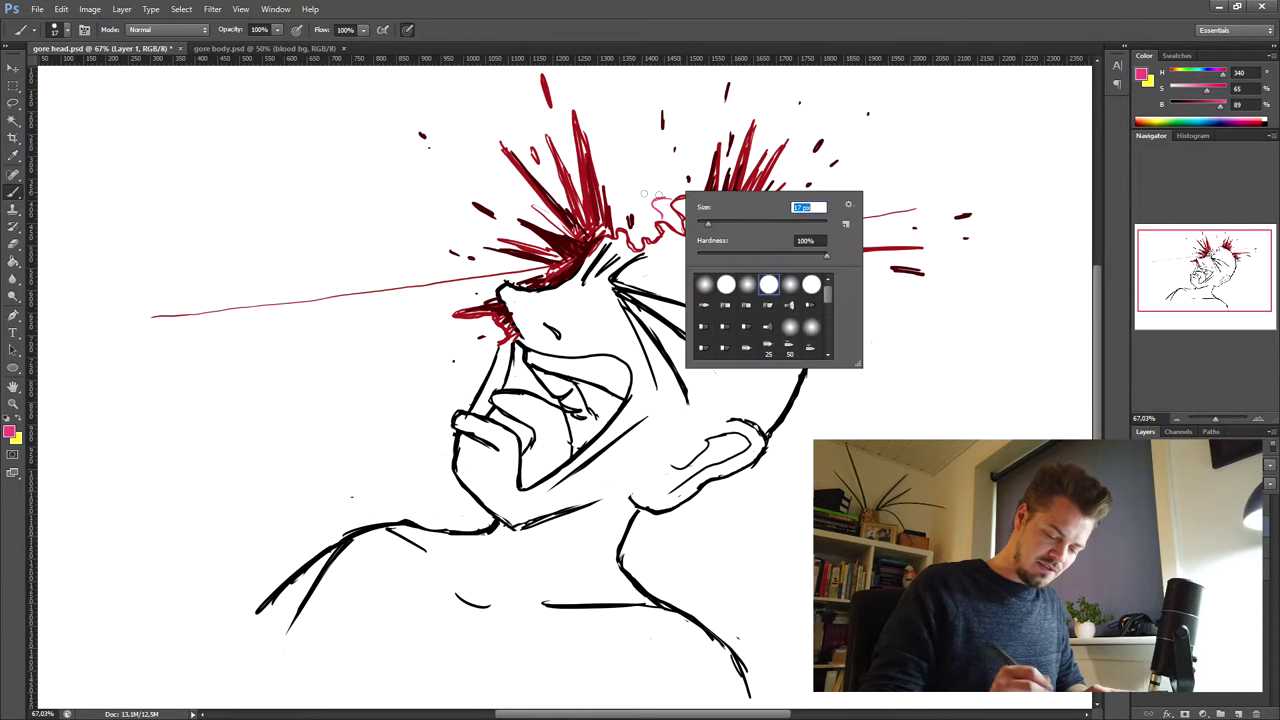
key("Return")
left_click_drag(660, 207, 643, 234)
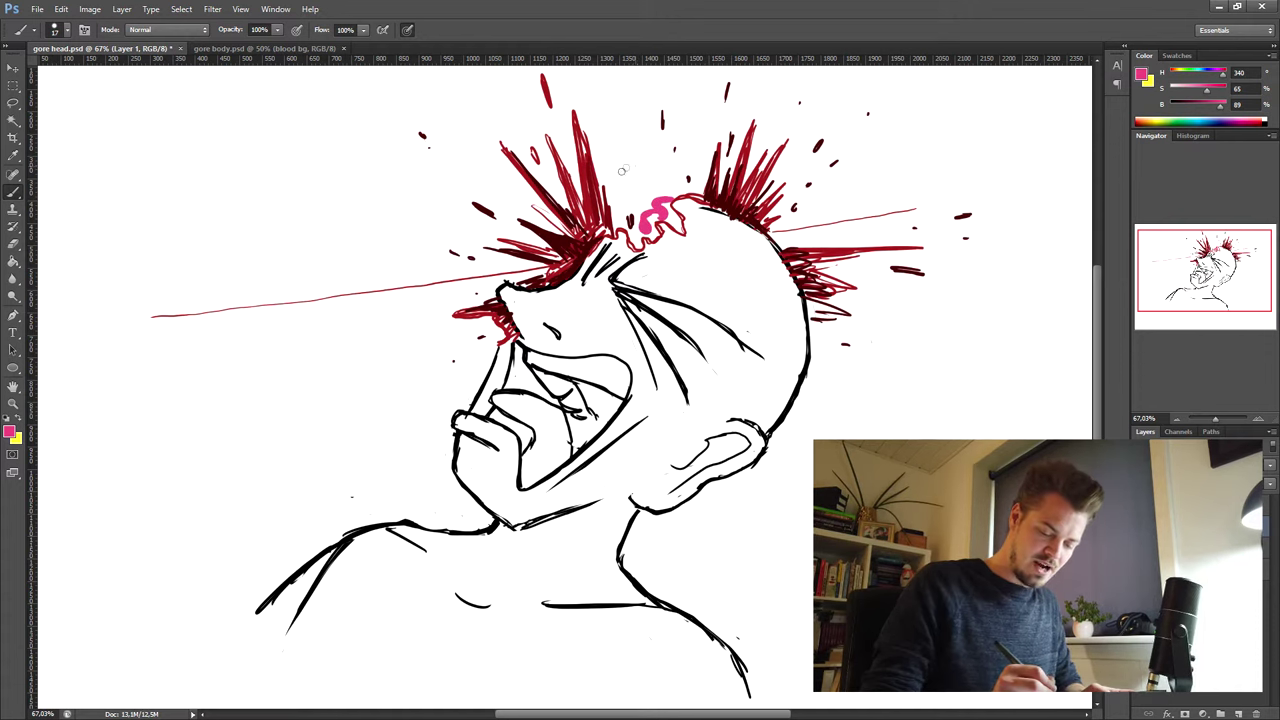
Step: Outline rounded pink tissue chunks above the wound, in front of the forehead and around the back of the head
left_click_drag(630, 178, 628, 172)
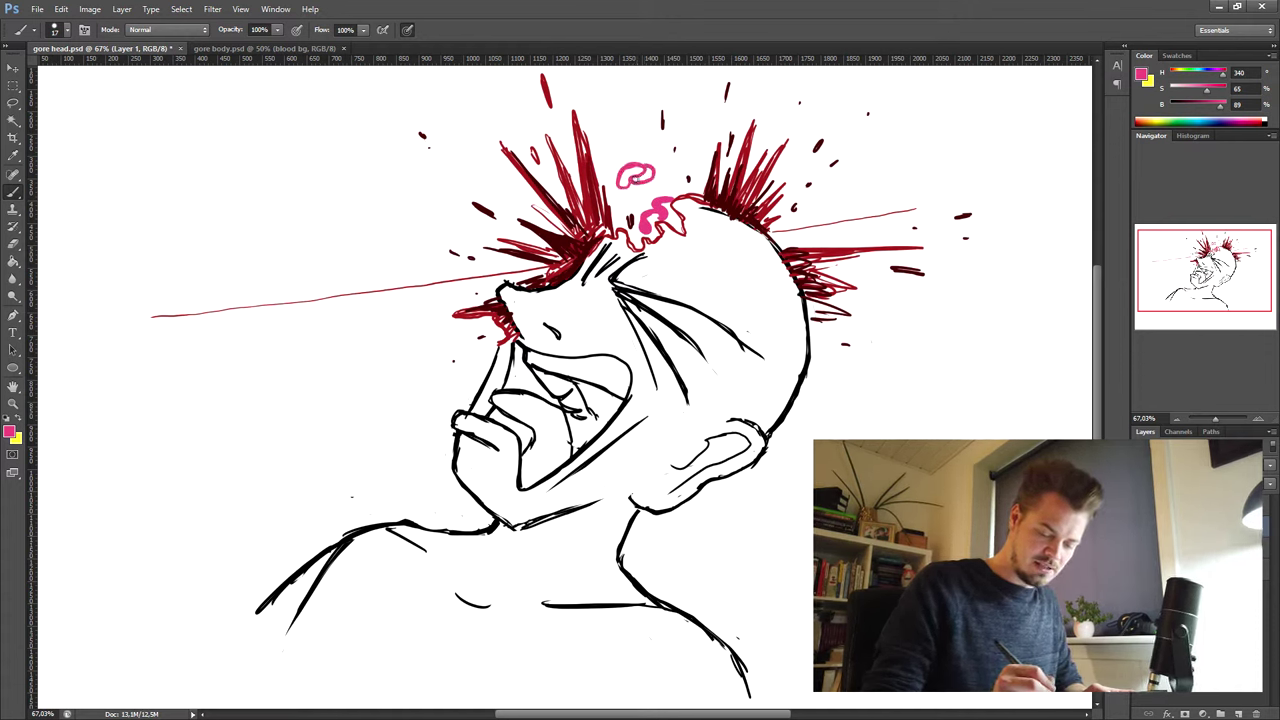
left_click_drag(636, 178, 646, 182)
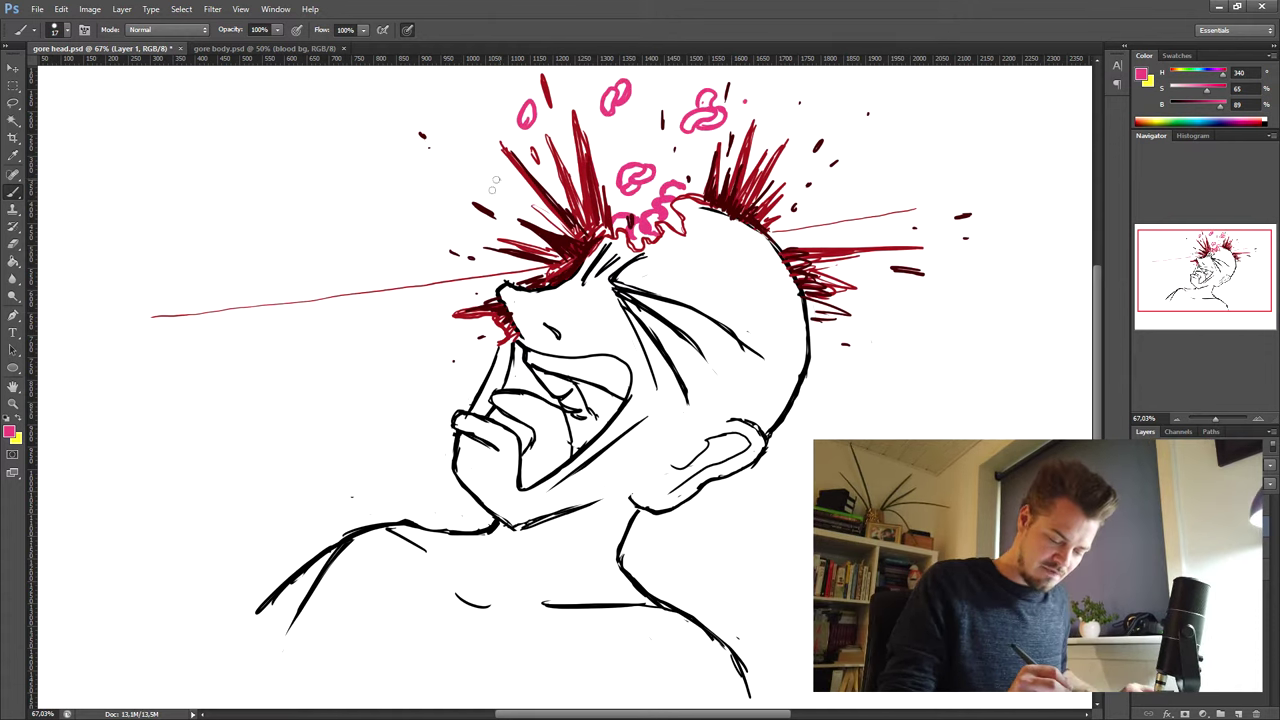
left_click_drag(498, 179, 505, 180)
left_click(824, 190)
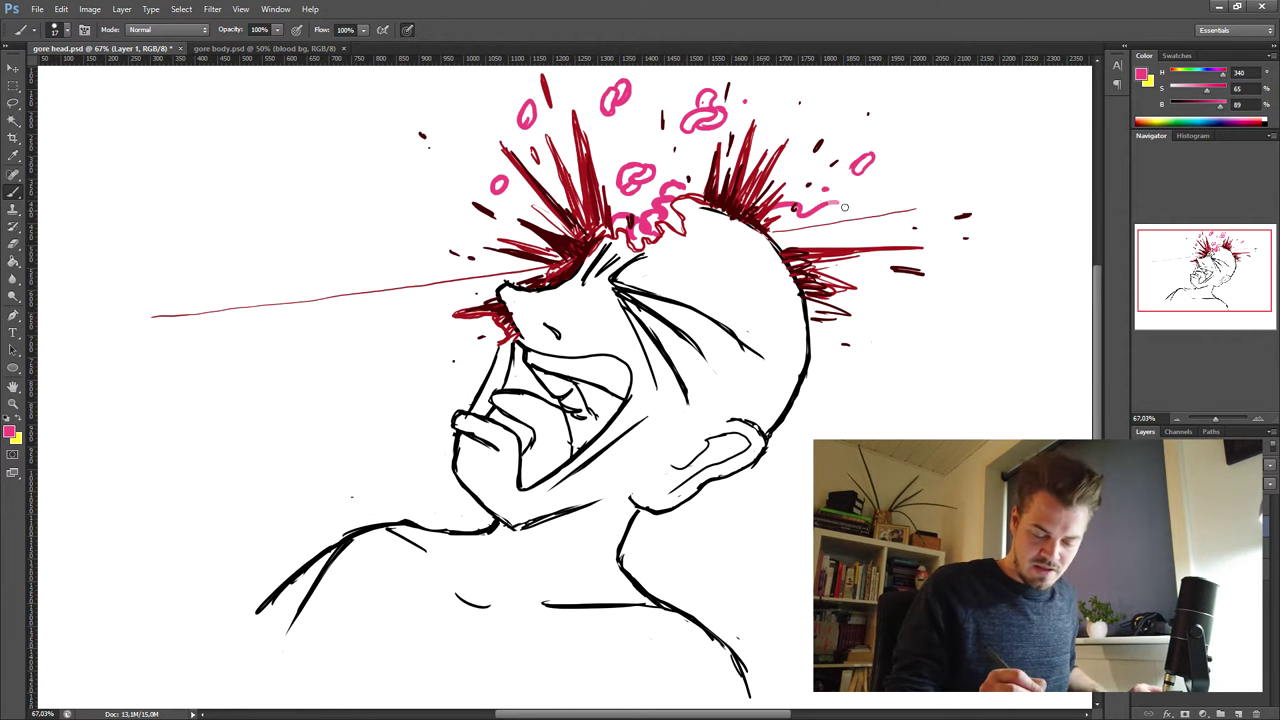
left_click_drag(842, 206, 776, 222)
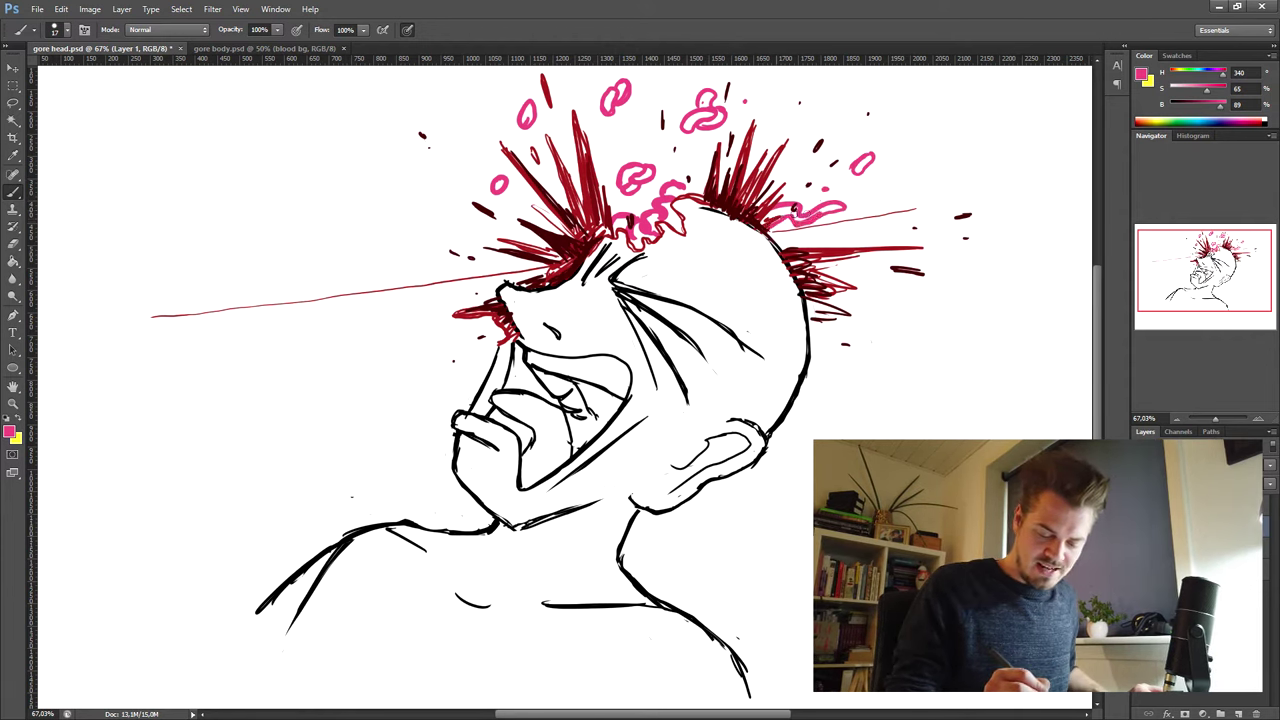
mouse_move(824, 184)
left_mouse_down()
mouse_move(800, 172)
mouse_move(874, 195)
left_mouse_up()
left_click_drag(775, 239, 797, 247)
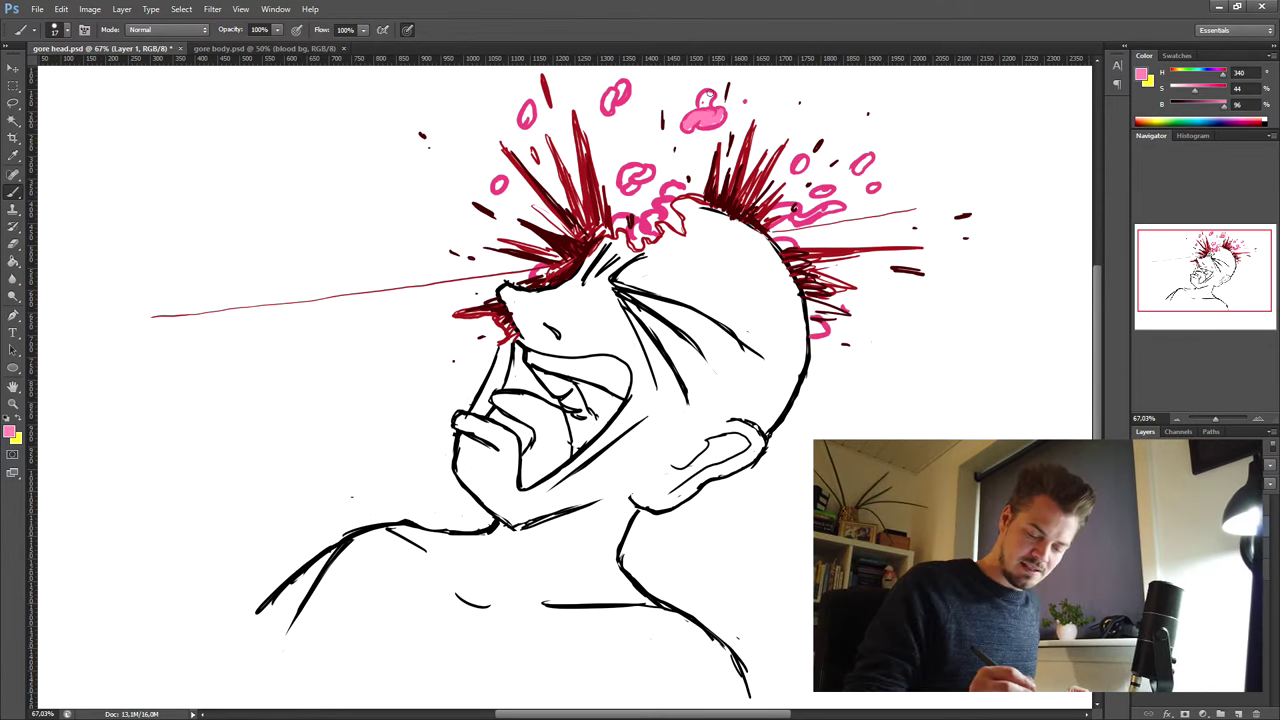
Step: Fill the tissue chunks and brain folds with lighter pink at hue 340, saturation 44% and brightness 96%
left_click_drag(704, 98, 708, 106)
left_click_drag(610, 90, 616, 104)
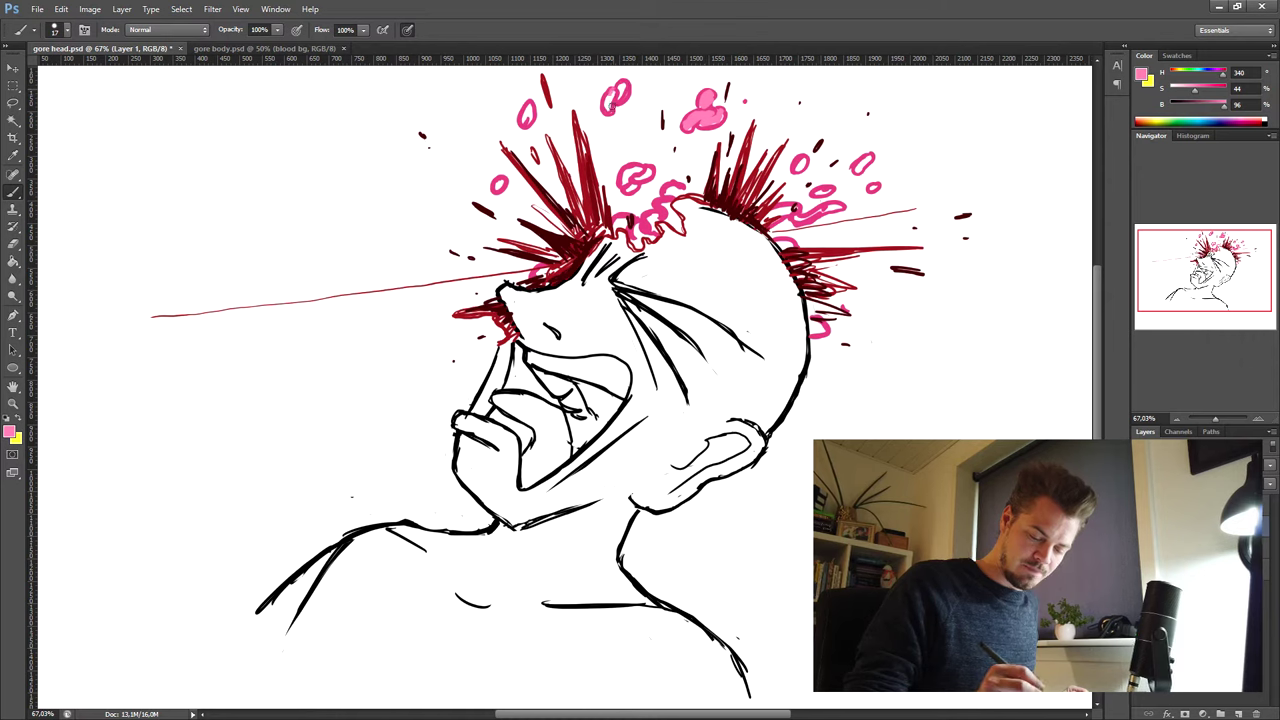
left_click_drag(672, 190, 640, 238)
left_click_drag(810, 322, 822, 340)
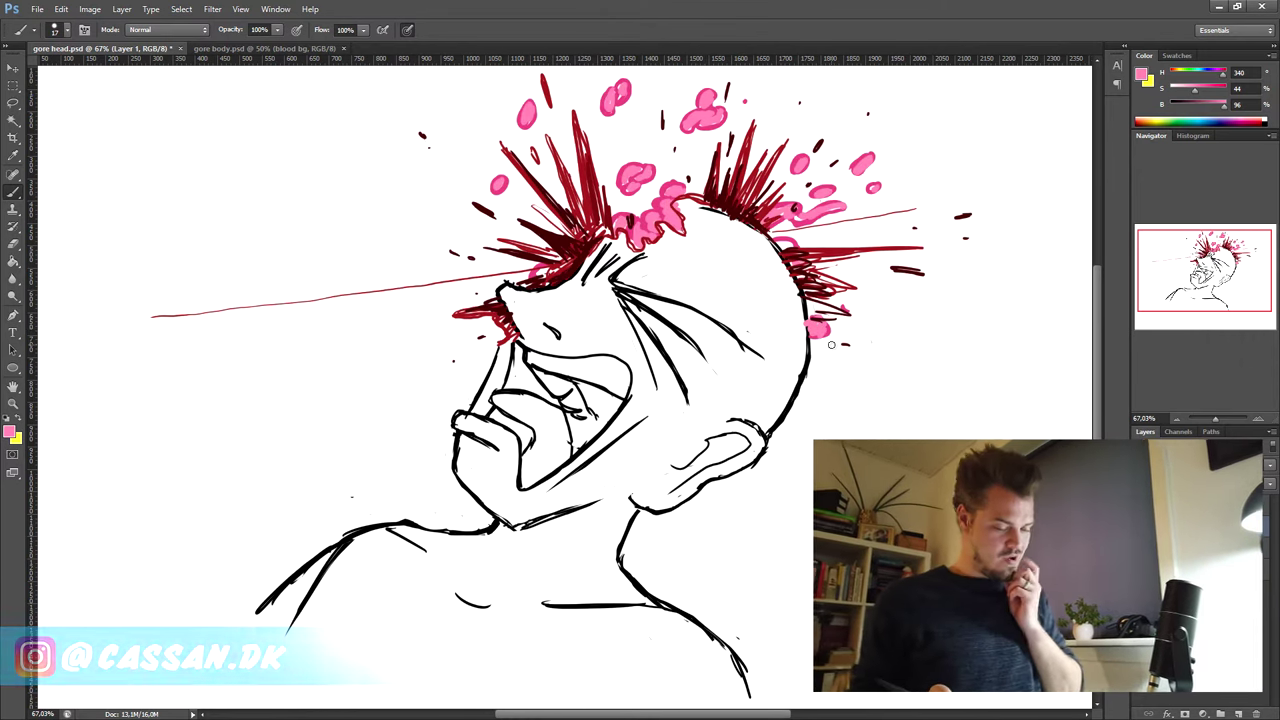
Step: Switch to gore body.psd and set the foreground color to red with hue 0, saturation 79% and brightness 77%
left_click(1176, 419)
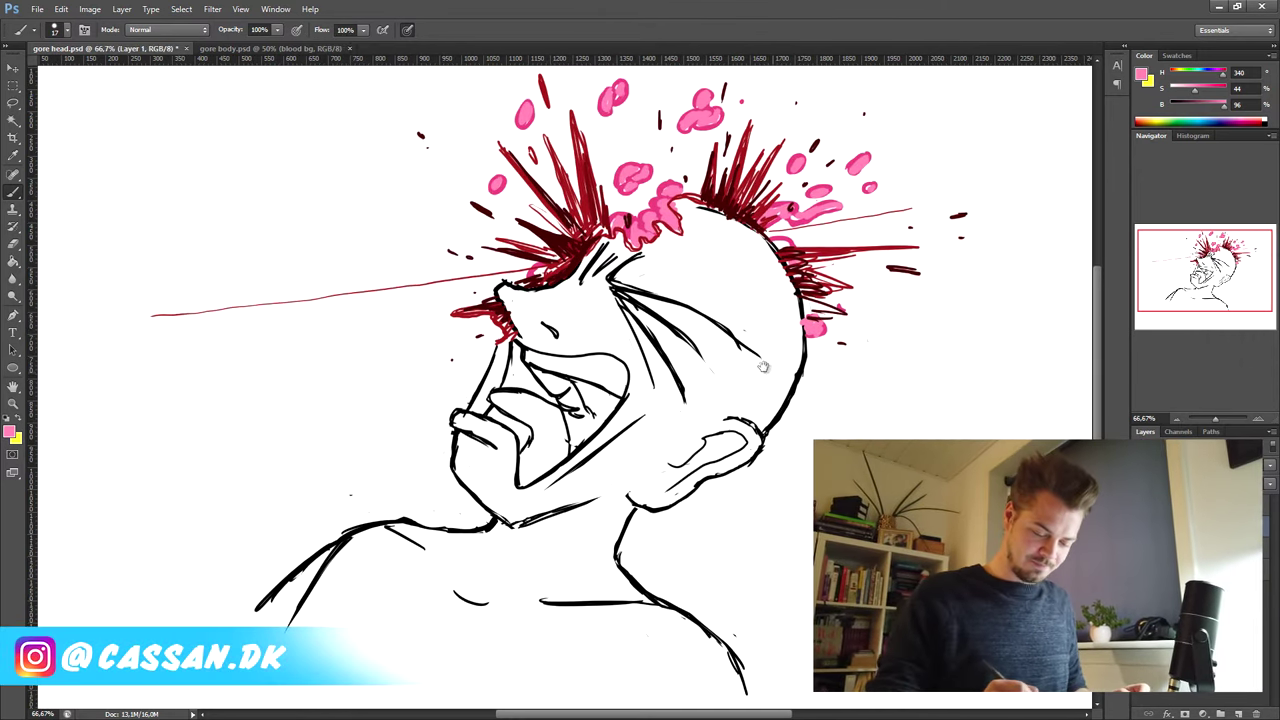
left_click_drag(766, 366, 754, 455)
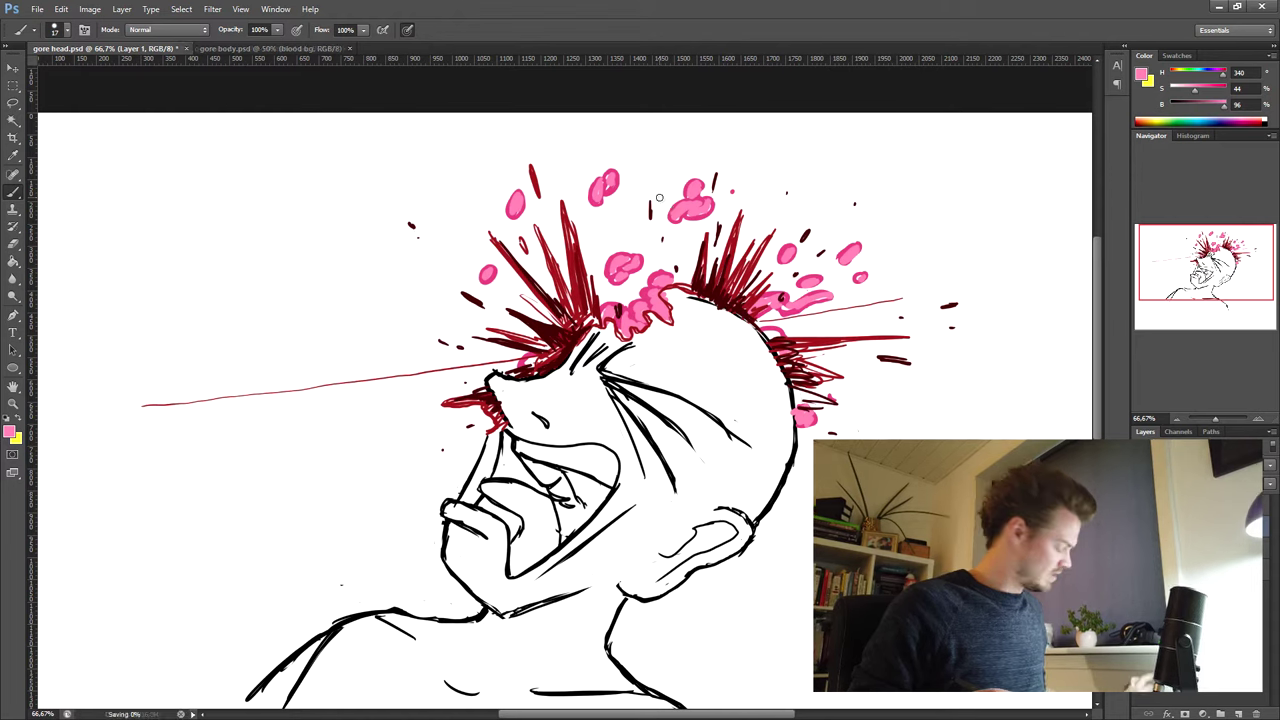
left_click(231, 48)
left_click(9, 432)
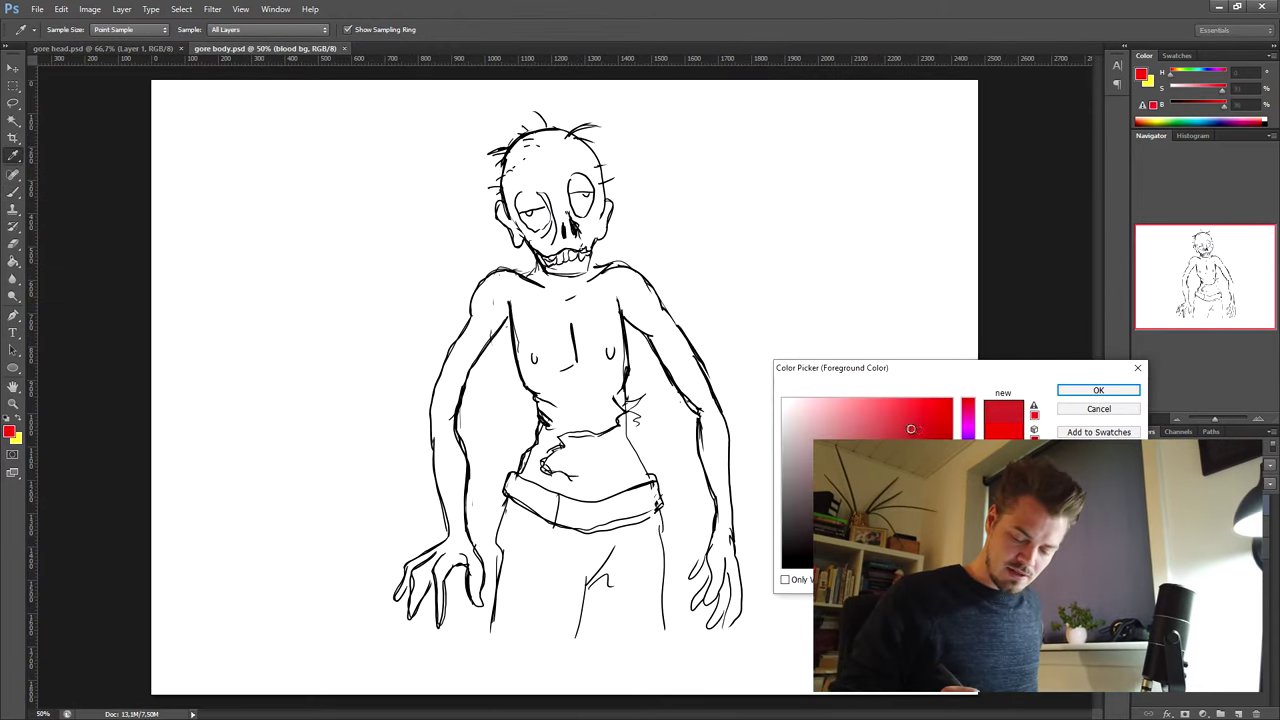
left_click(912, 432)
left_click(1095, 391)
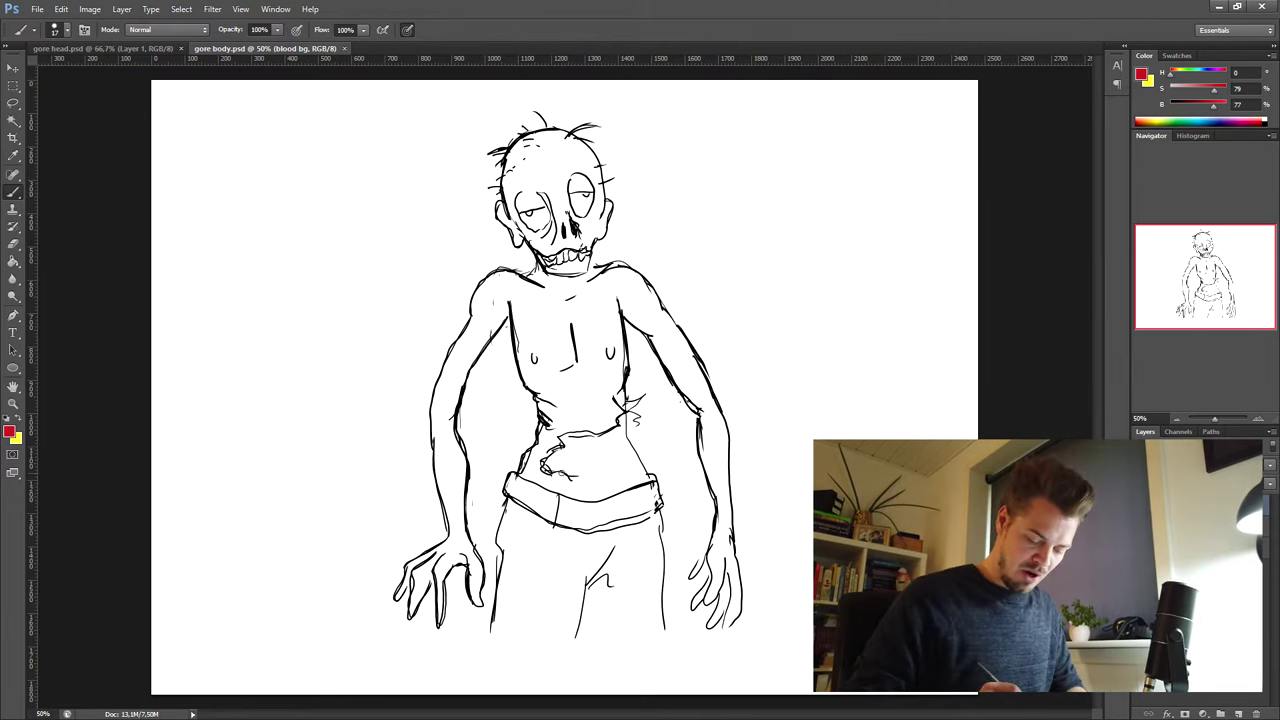
Step: Outline a long red U-shaped intestine loop hanging from the torn belly down over the trousers
left_click_drag(544, 470, 581, 467)
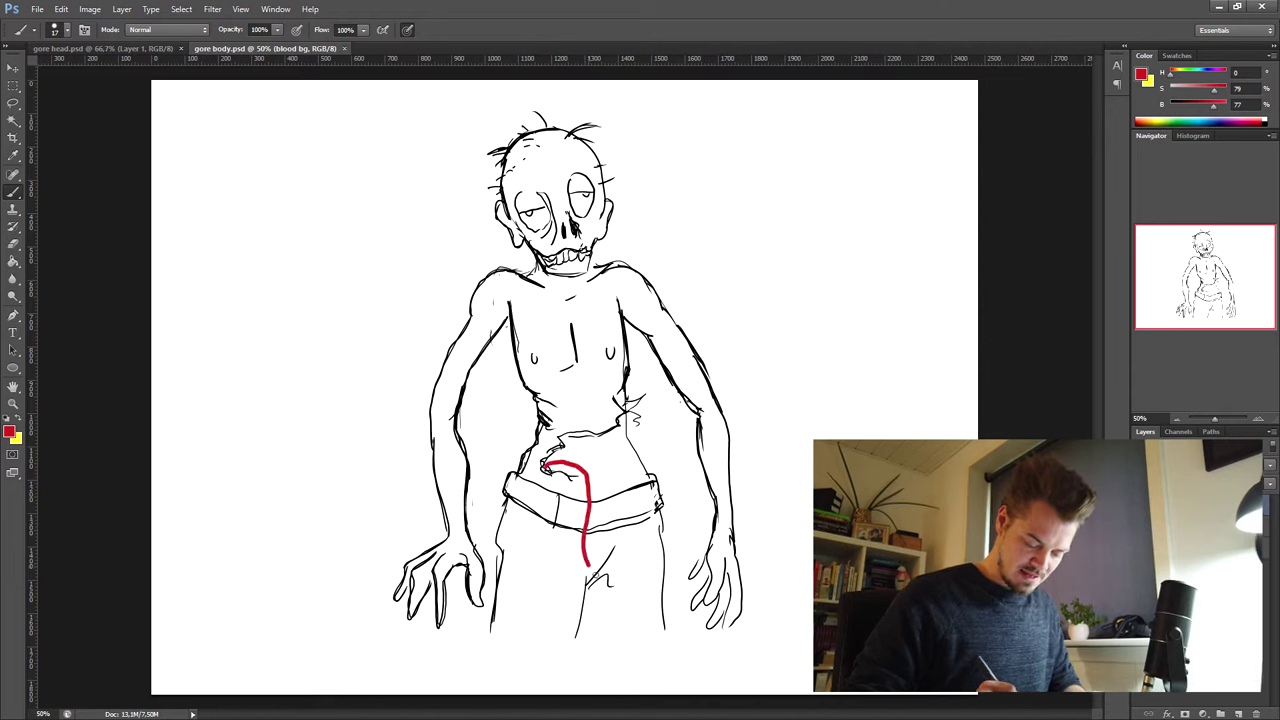
left_click_drag(588, 566, 632, 500)
mouse_move(546, 470)
left_mouse_down()
mouse_move(571, 488)
mouse_move(572, 574)
left_mouse_up()
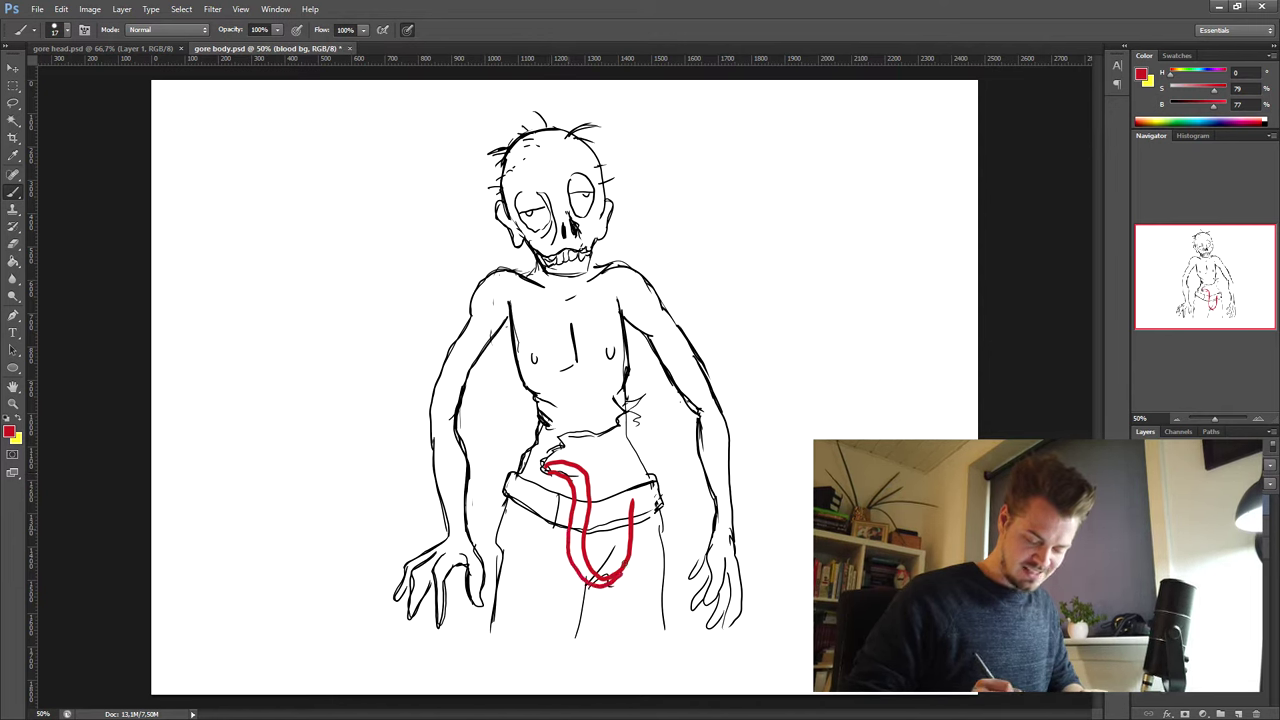
mouse_move(641, 472)
left_mouse_down()
mouse_move(624, 480)
mouse_move(600, 574)
left_mouse_up()
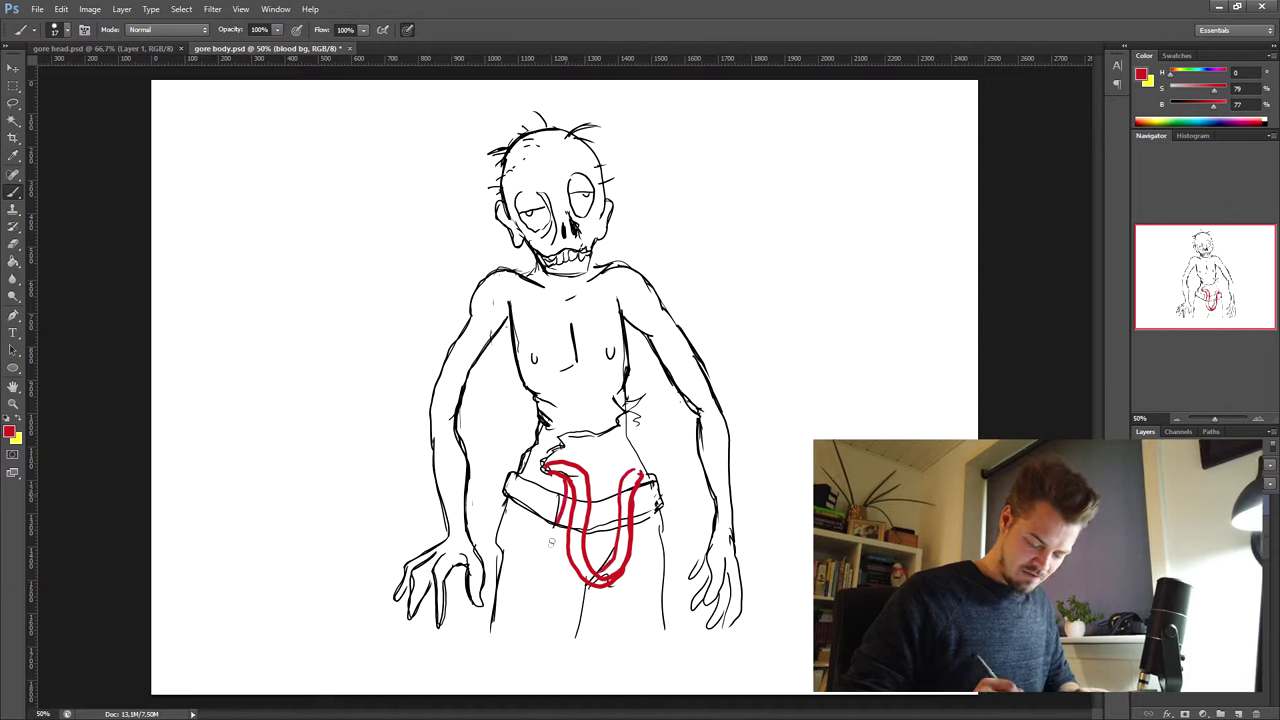
Step: Draw a second intestine loop overlapping the first, thicken its lower curve and close the upper end of the first loop
mouse_move(550, 522)
left_mouse_down()
mouse_move(556, 598)
mouse_move(590, 600)
left_mouse_up()
left_click_drag(548, 524, 572, 606)
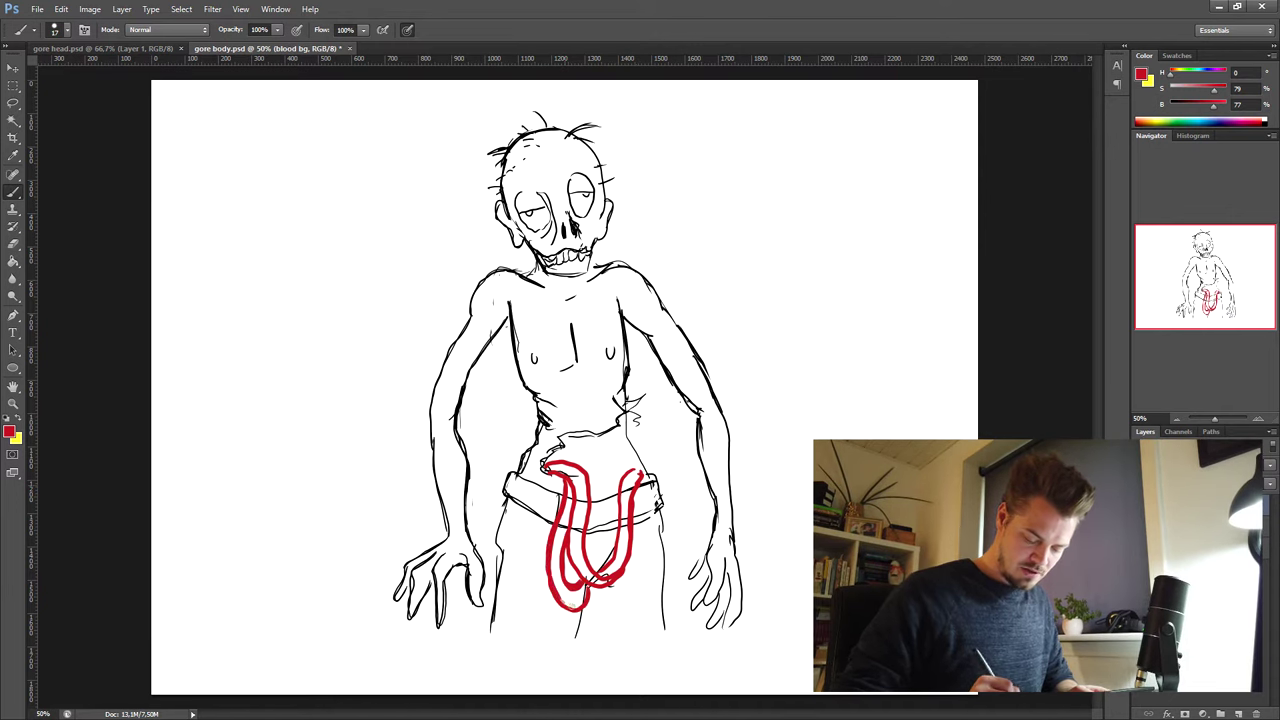
mouse_move(600, 564)
left_mouse_down()
mouse_move(591, 486)
mouse_move(599, 528)
left_mouse_up()
left_click_drag(588, 601, 593, 588)
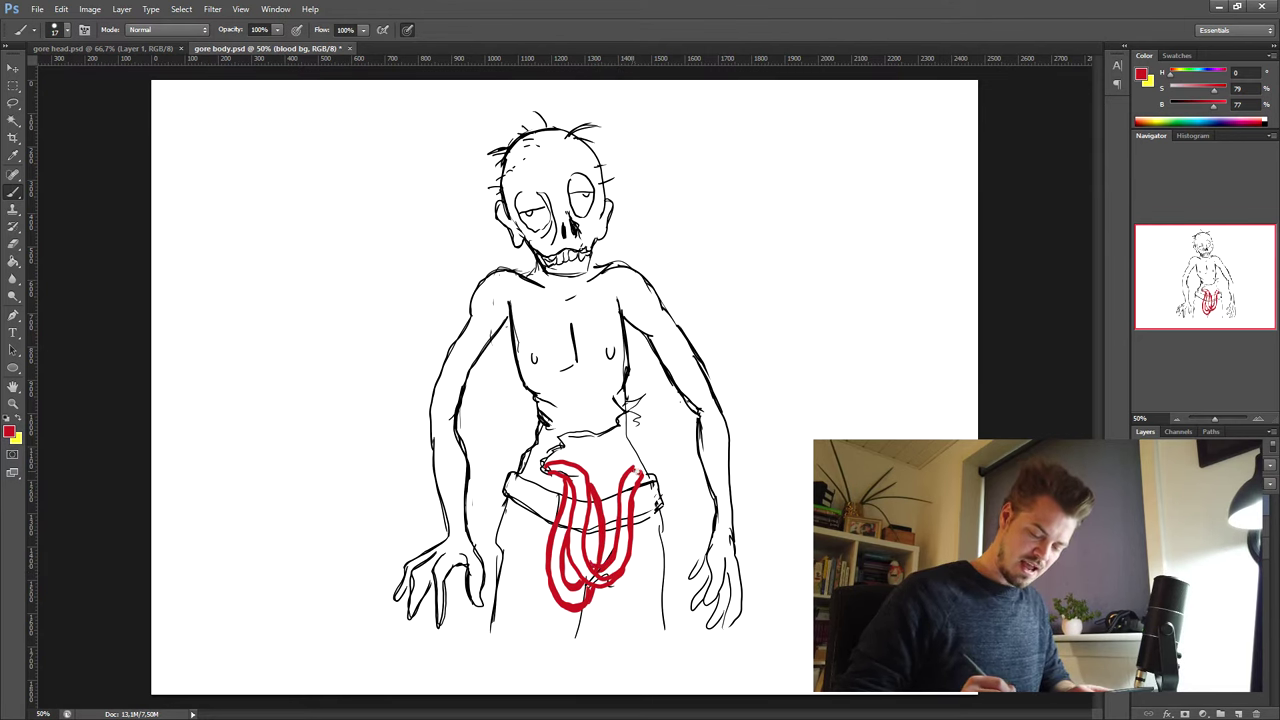
left_click_drag(636, 473, 640, 471)
key("e")
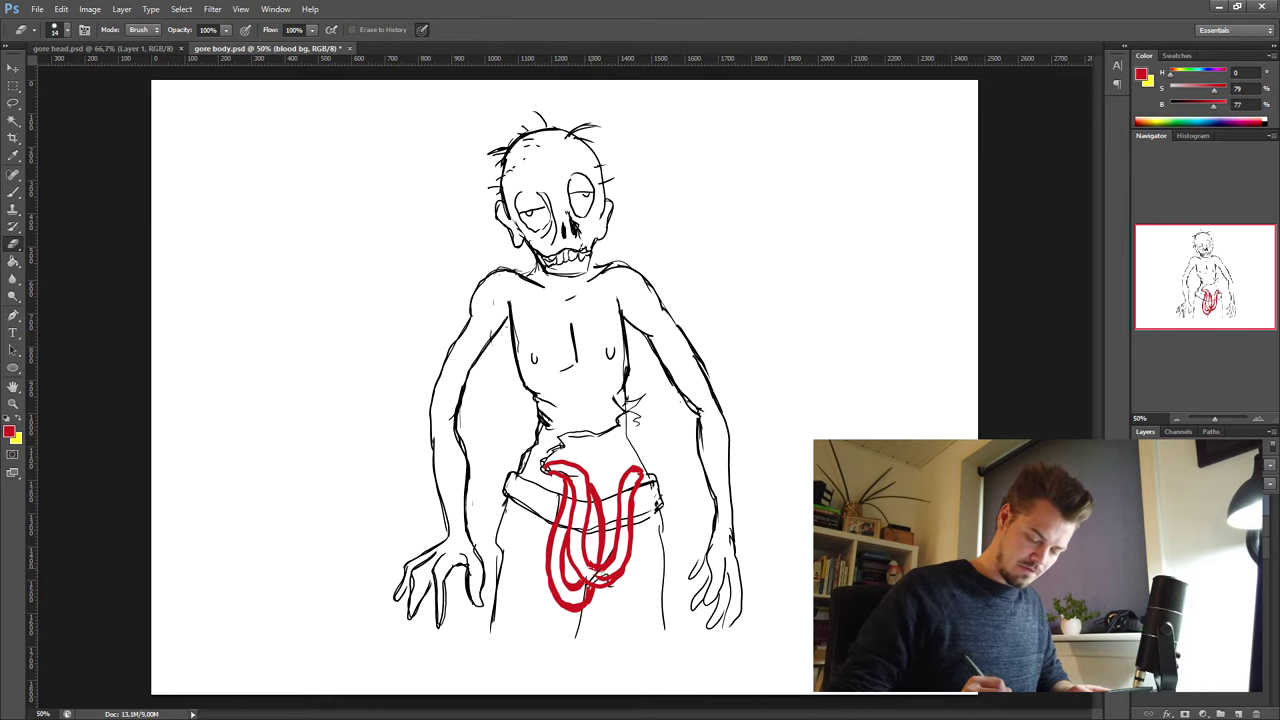
Step: Sketch a practice set of overlapping hanging loops in the empty area beside the figure, crossed by a straight horizontal line
key("b")
mouse_move(247, 197)
left_mouse_down()
mouse_move(281, 322)
mouse_move(318, 316)
mouse_move(317, 240)
mouse_move(275, 246)
mouse_move(283, 343)
mouse_move(309, 343)
mouse_move(331, 200)
left_mouse_up()
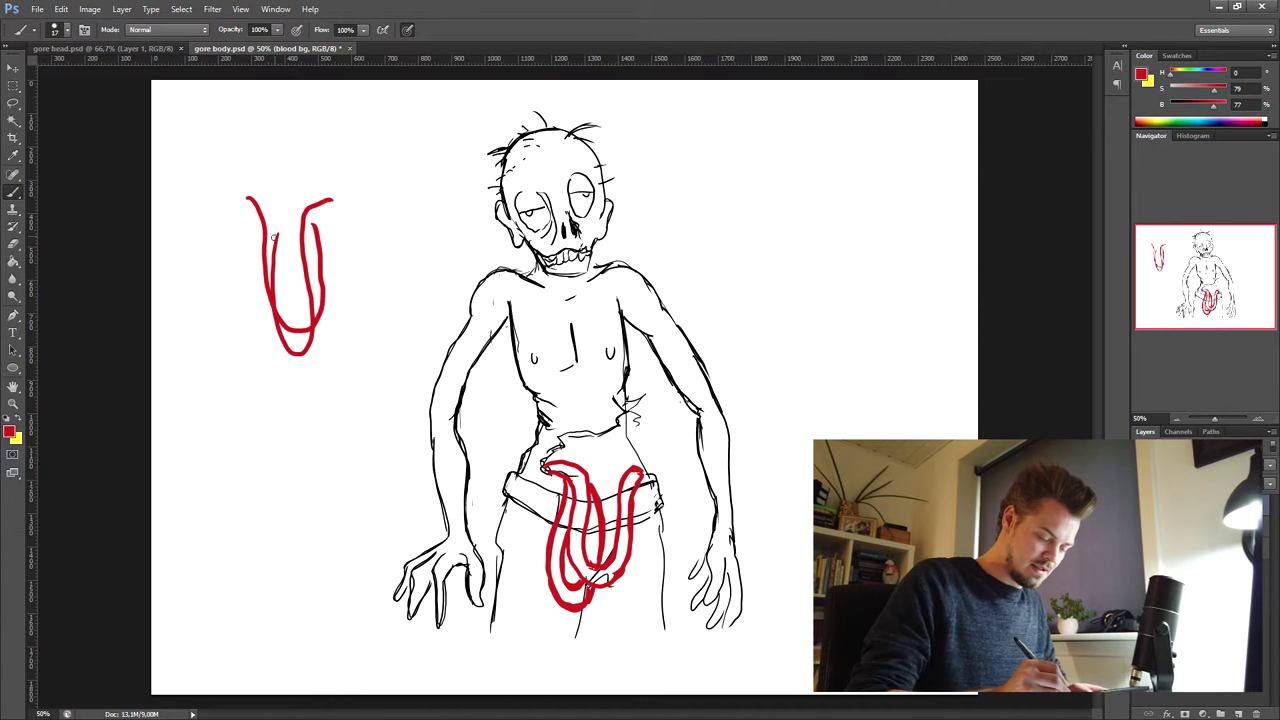
mouse_move(277, 236)
left_mouse_down()
mouse_move(271, 208)
mouse_move(238, 198)
mouse_move(258, 201)
mouse_move(270, 304)
left_mouse_up()
left_click_drag(322, 224, 336, 202)
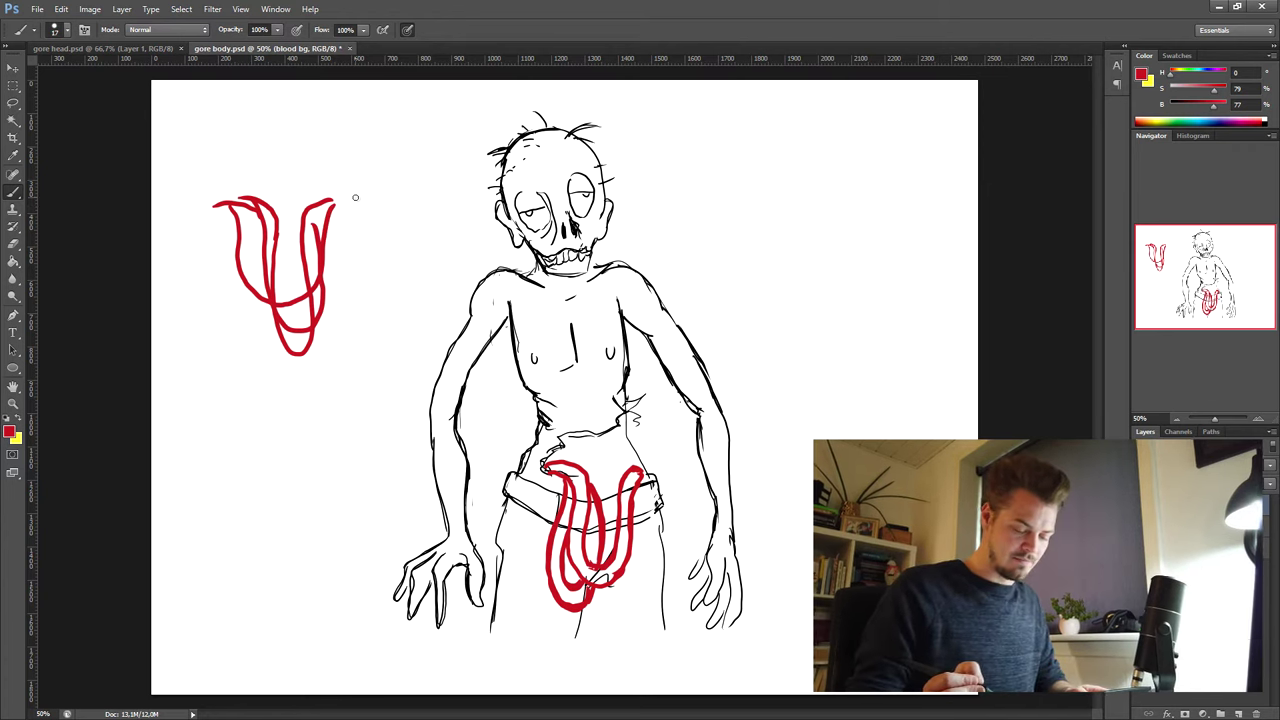
left_click(198, 207)
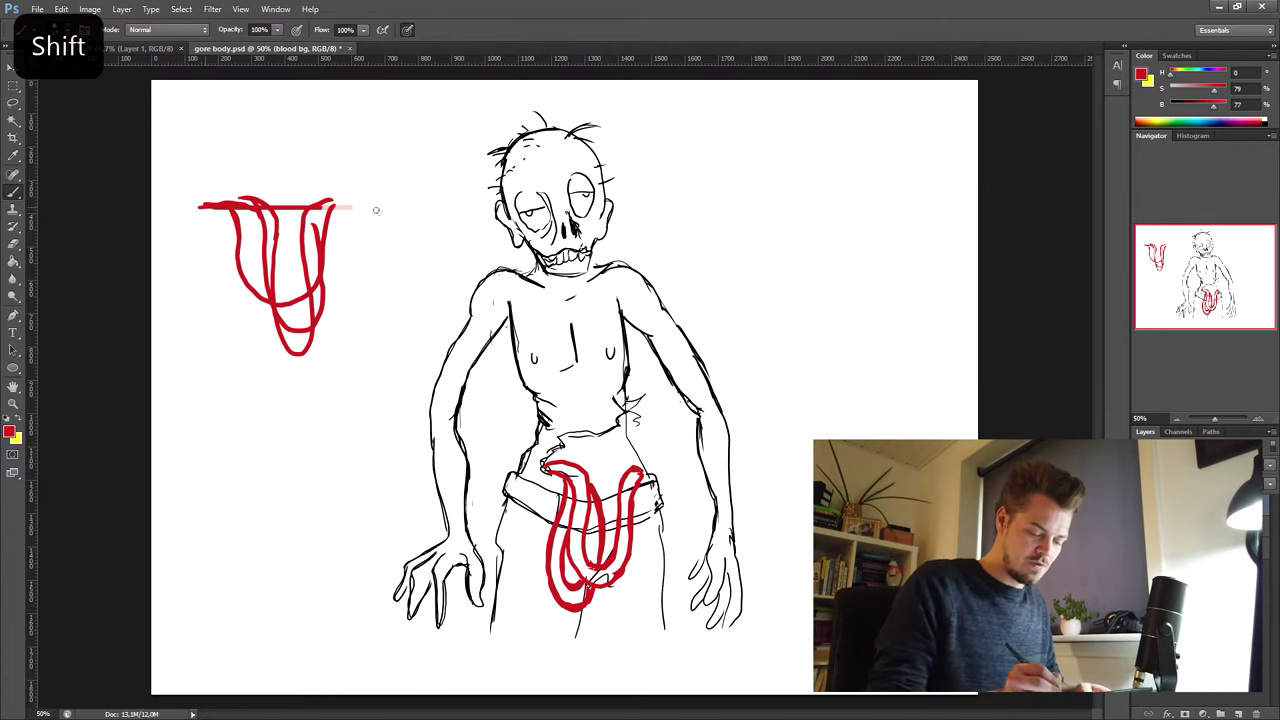
left_click(382, 207, "shift")
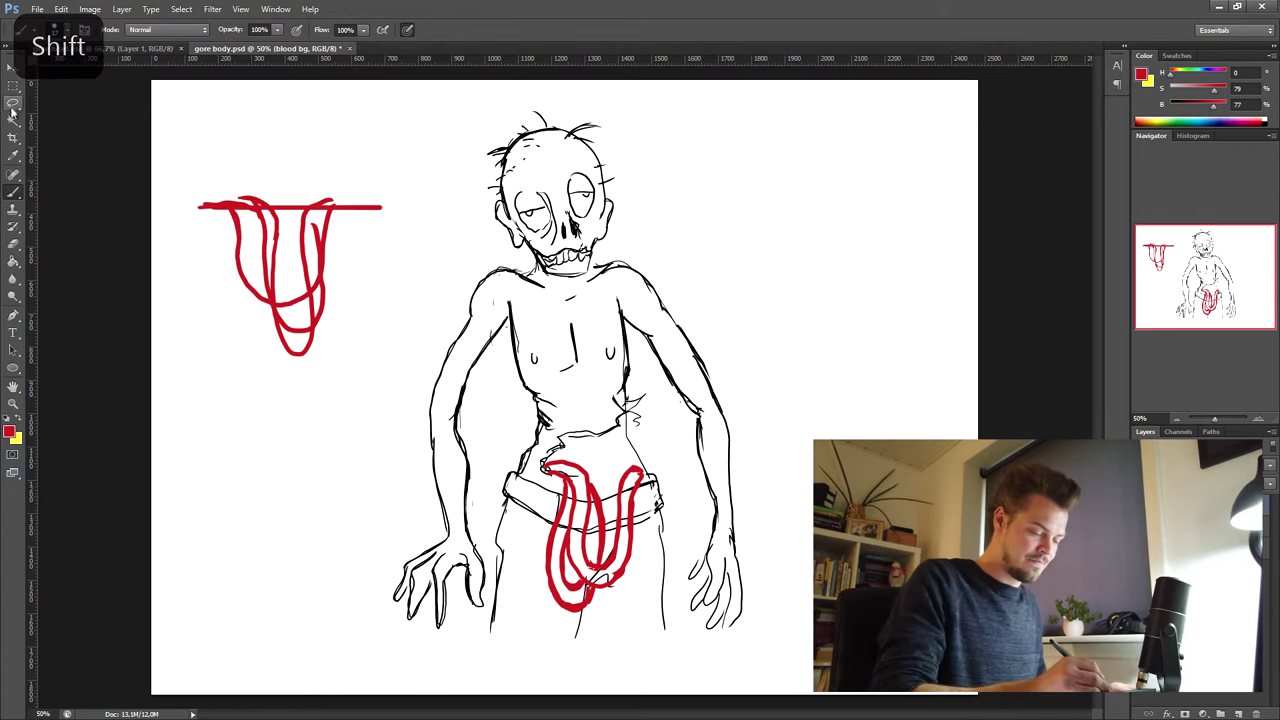
Step: Lasso the practice loops beside the figure, delete them and deselect
key("l")
mouse_move(245, 144)
left_mouse_down()
mouse_move(354, 357)
mouse_move(230, 150)
left_mouse_up()
key("Delete")
key("ctrl+d")
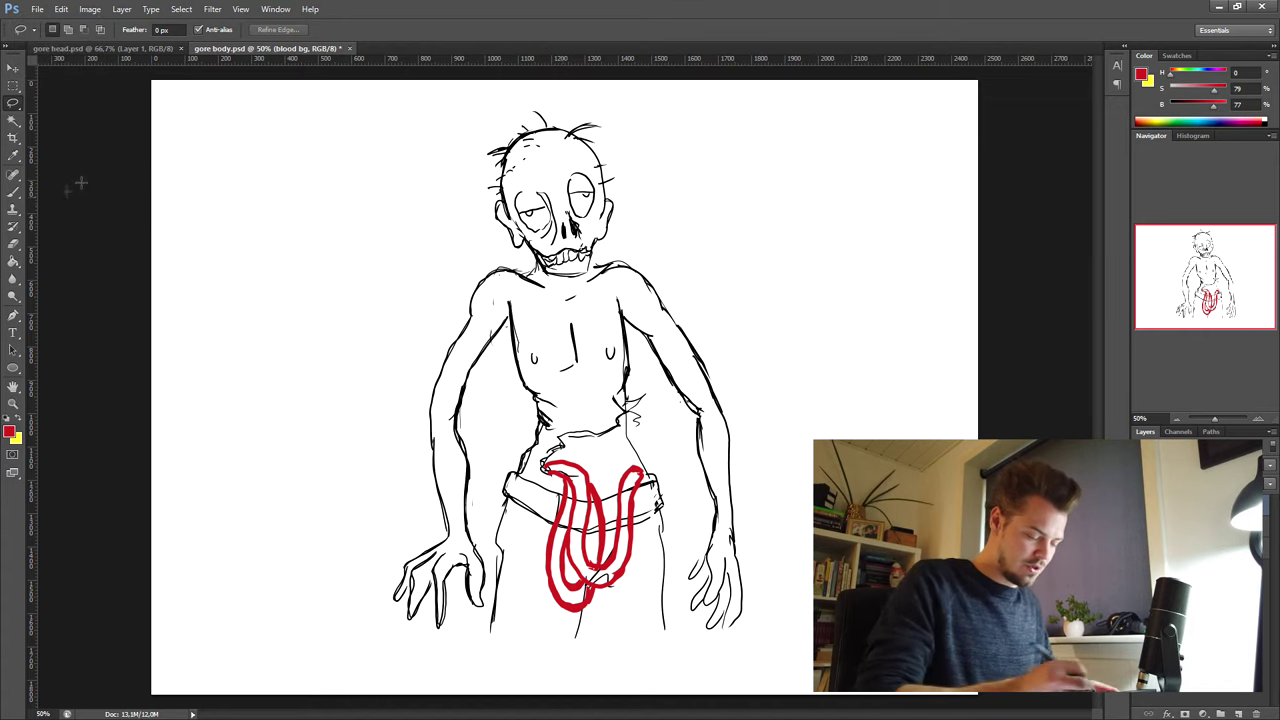
Step: Draw smaller red intestine folds inside the belly opening and a short stub protruding from its side
left_click(16, 191)
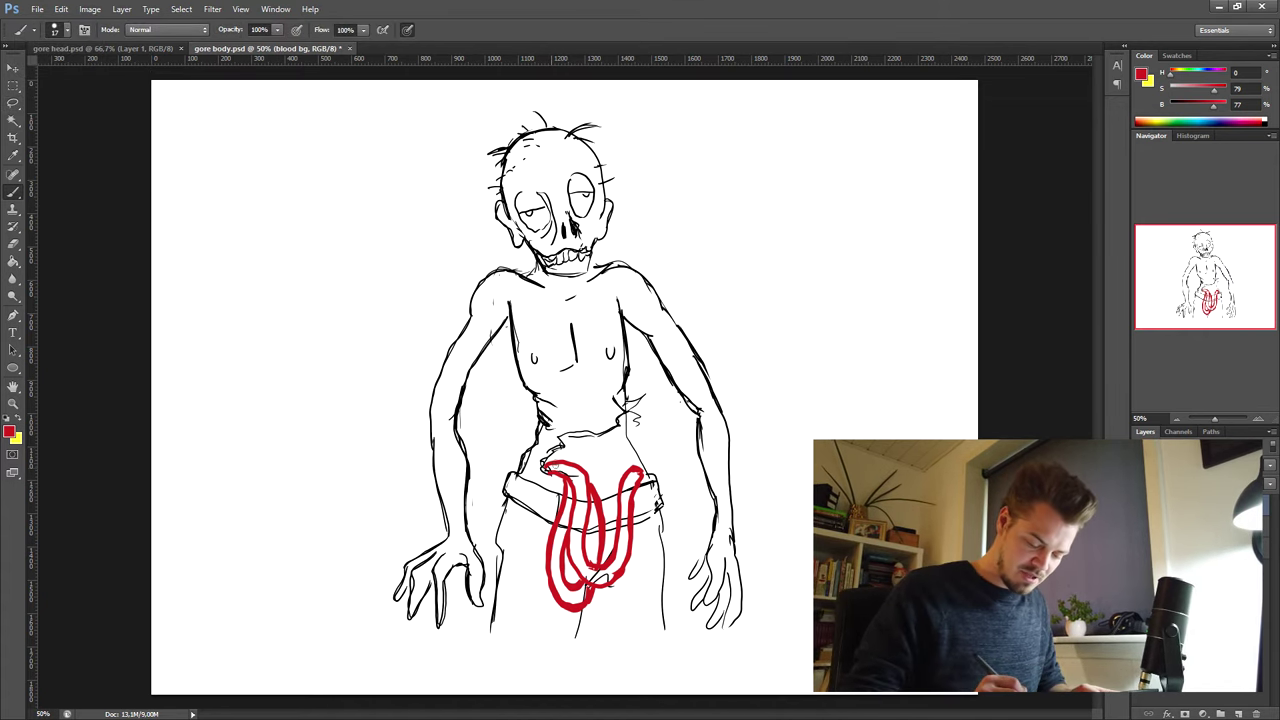
left_click_drag(588, 502, 592, 538)
mouse_move(570, 478)
left_mouse_down()
mouse_move(580, 570)
mouse_move(630, 550)
mouse_move(641, 472)
mouse_move(609, 441)
left_mouse_up()
mouse_move(616, 462)
left_mouse_down()
mouse_move(596, 490)
mouse_move(640, 456)
mouse_move(664, 456)
mouse_move(660, 468)
mouse_move(638, 468)
mouse_move(638, 452)
mouse_move(626, 463)
left_mouse_up()
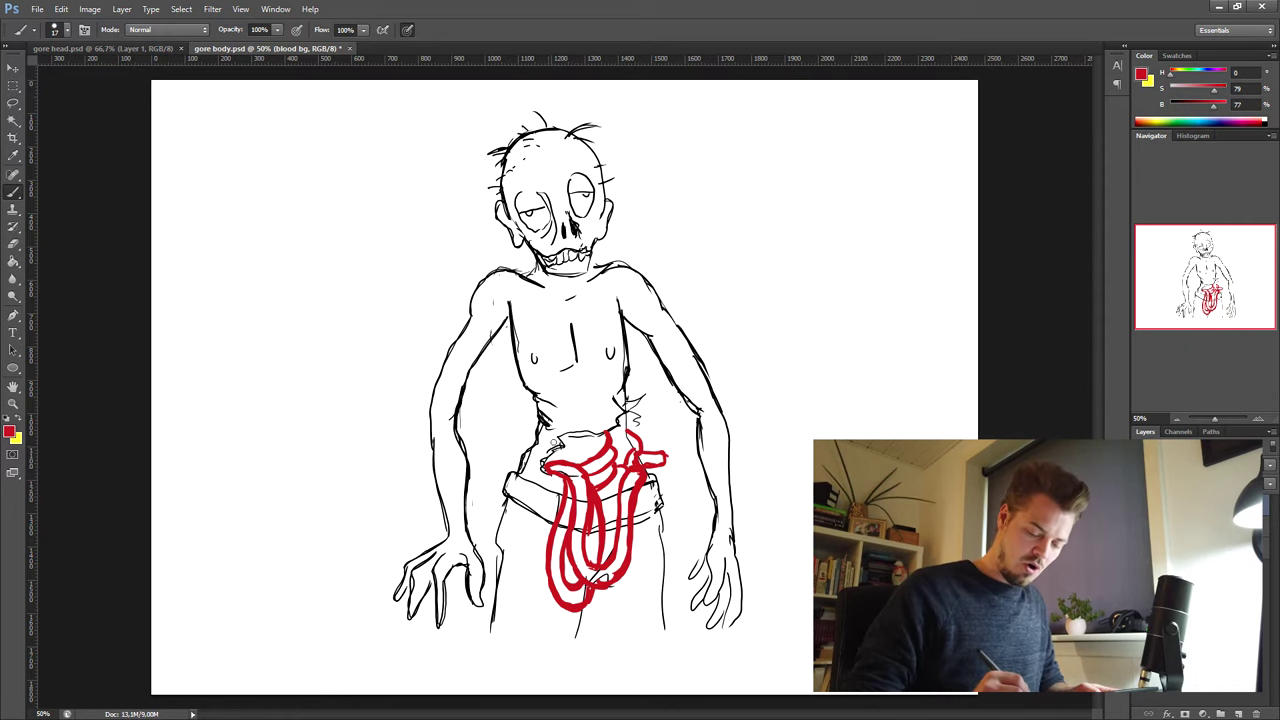
left_click_drag(563, 452, 556, 460)
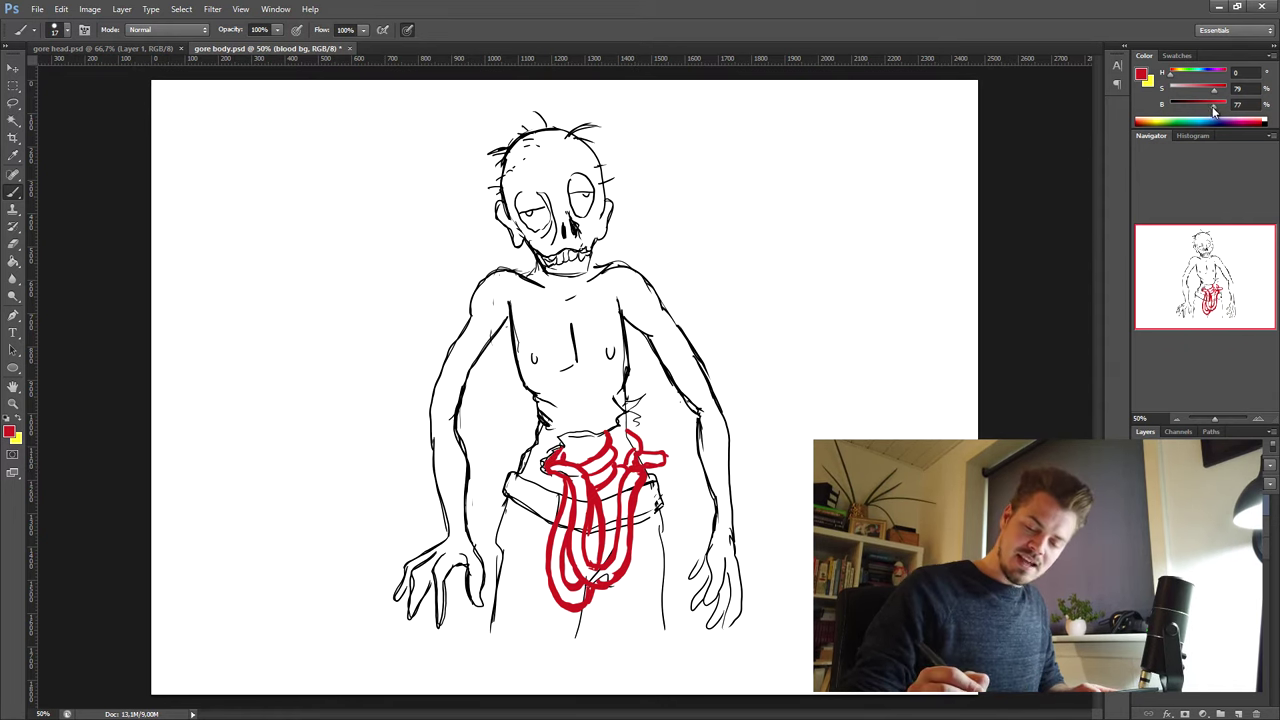
Step: Shade between the belly folds with red at 43% brightness, and fill the hanging intestines with red at 77% brightness
left_click_drag(1214, 105, 1194, 105)
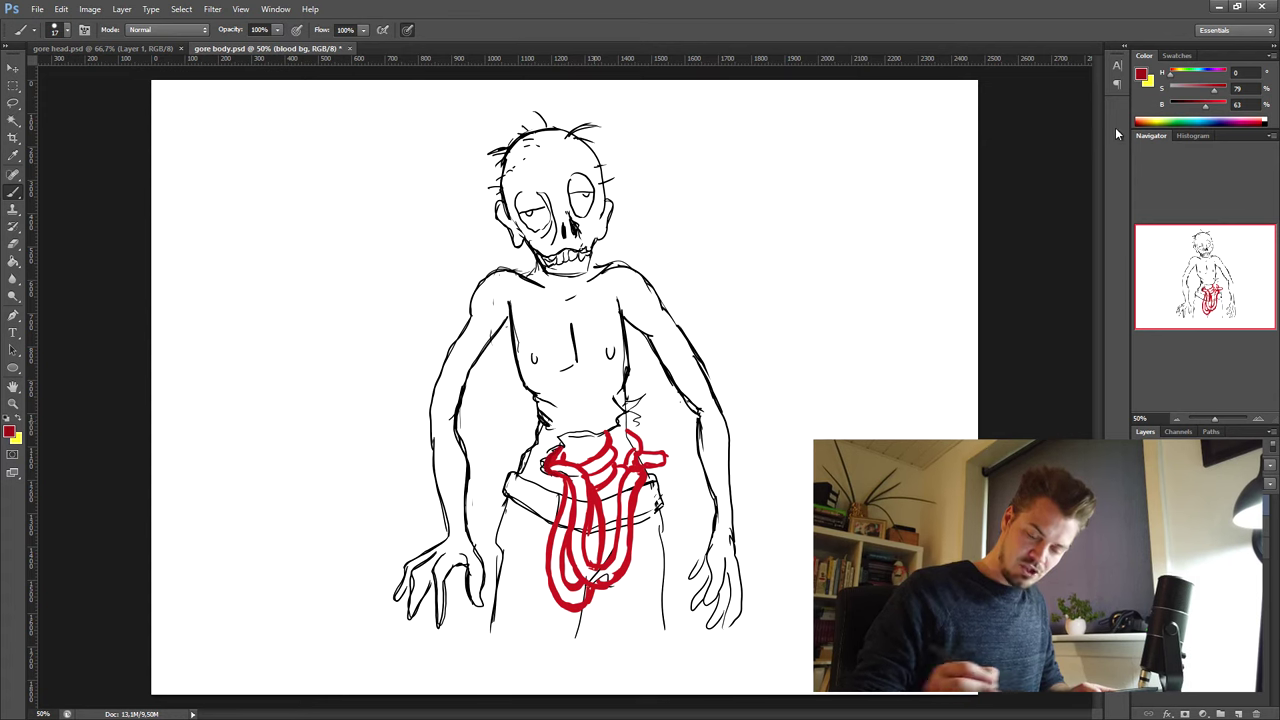
mouse_move(556, 456)
left_mouse_down()
mouse_move(564, 508)
mouse_move(576, 444)
mouse_move(619, 431)
mouse_move(619, 475)
left_mouse_up()
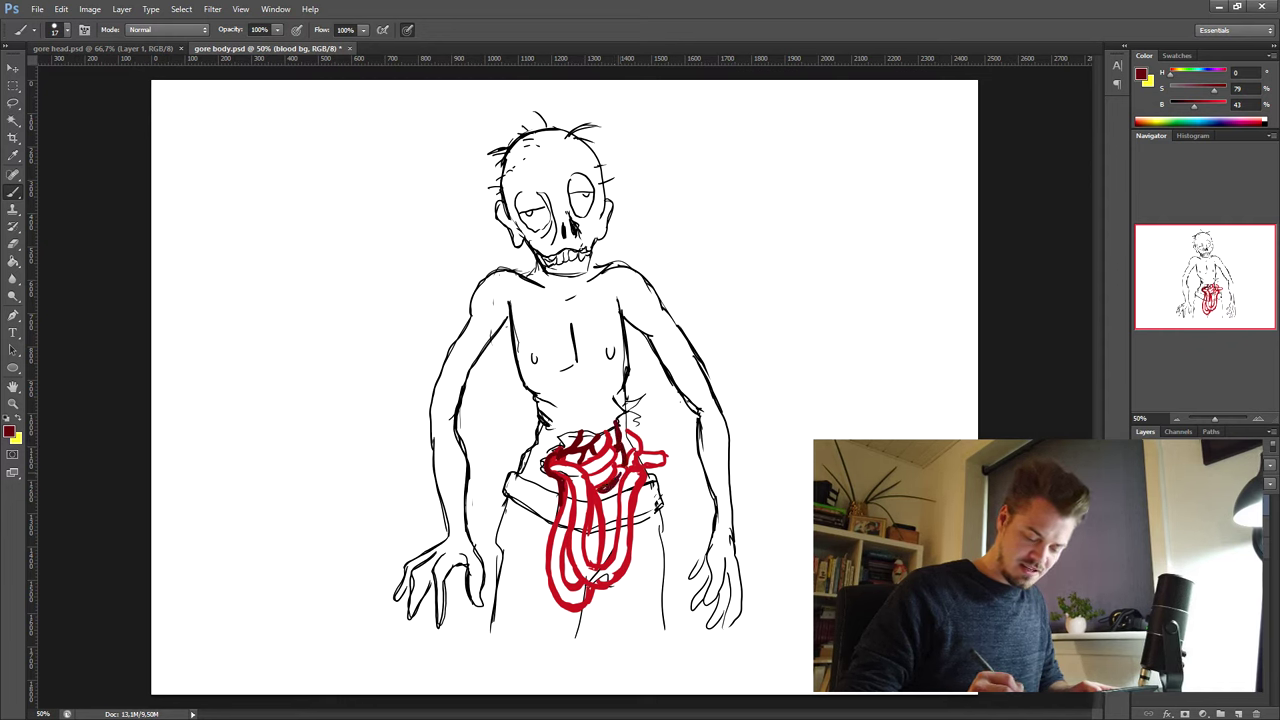
left_click_drag(1194, 106, 1221, 106)
mouse_move(552, 466)
left_mouse_down()
mouse_move(574, 477)
mouse_move(577, 570)
mouse_move(614, 558)
mouse_move(630, 472)
mouse_move(630, 490)
mouse_move(584, 521)
left_mouse_up()
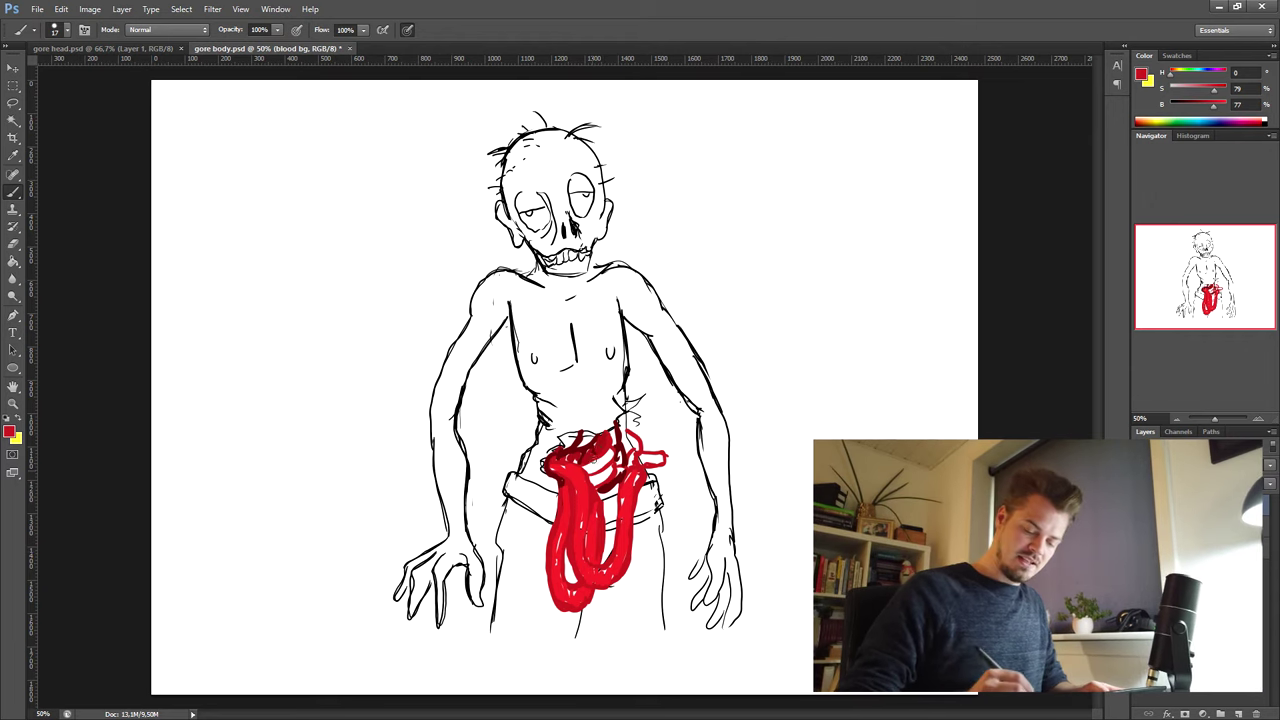
Step: Lower the red's brightness to 48% and paint vertical blood drips from the belly wound and beneath the intestine loops
left_click(1213, 105)
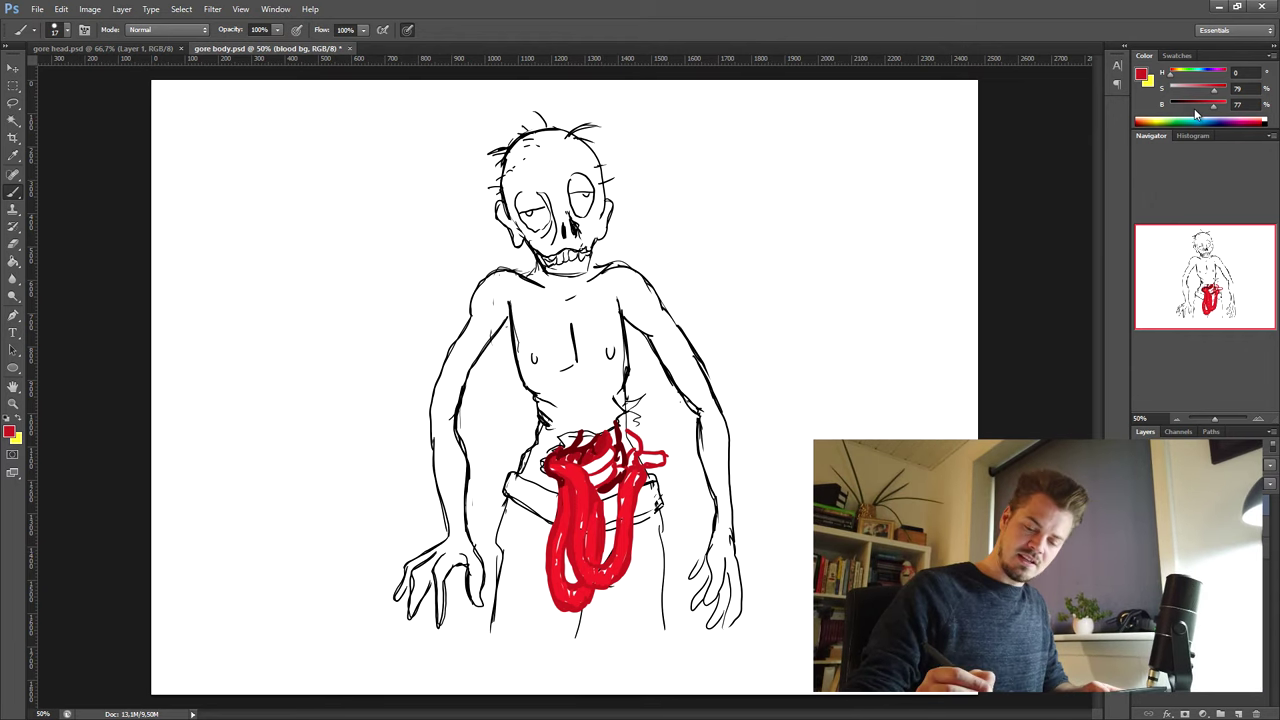
left_click(1197, 106)
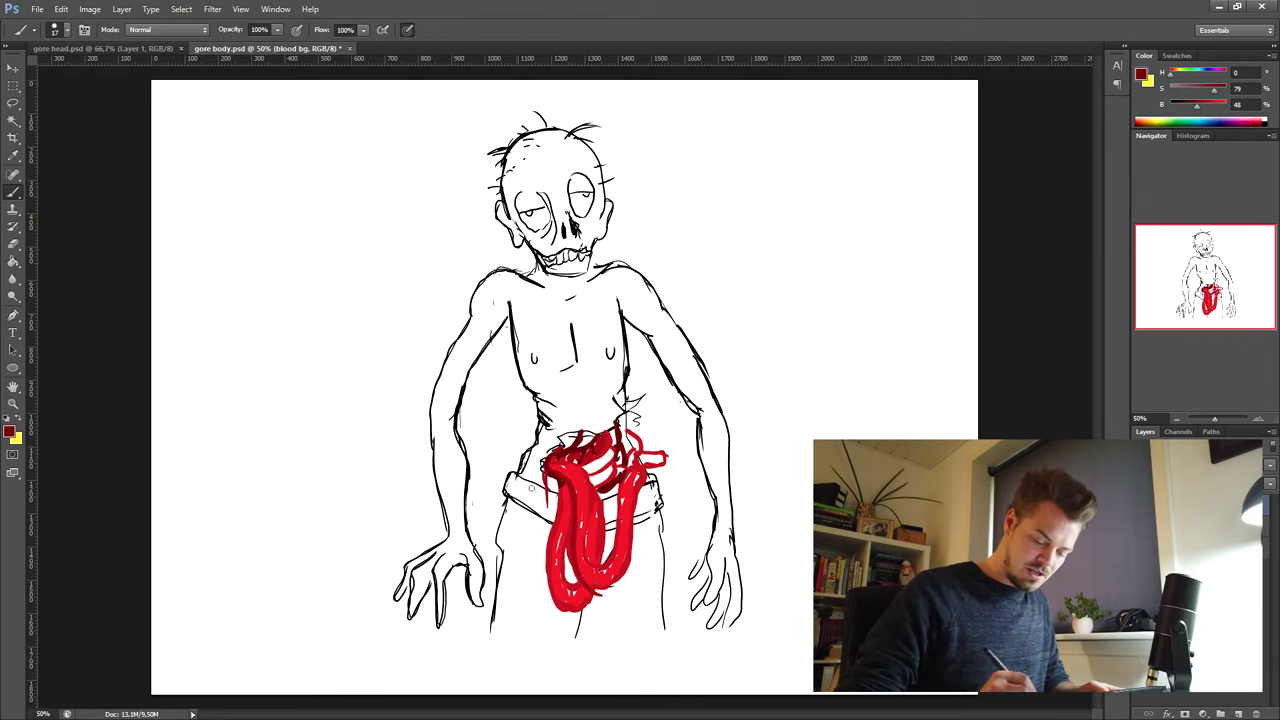
left_click_drag(546, 474, 550, 519)
left_click_drag(534, 569, 533, 632)
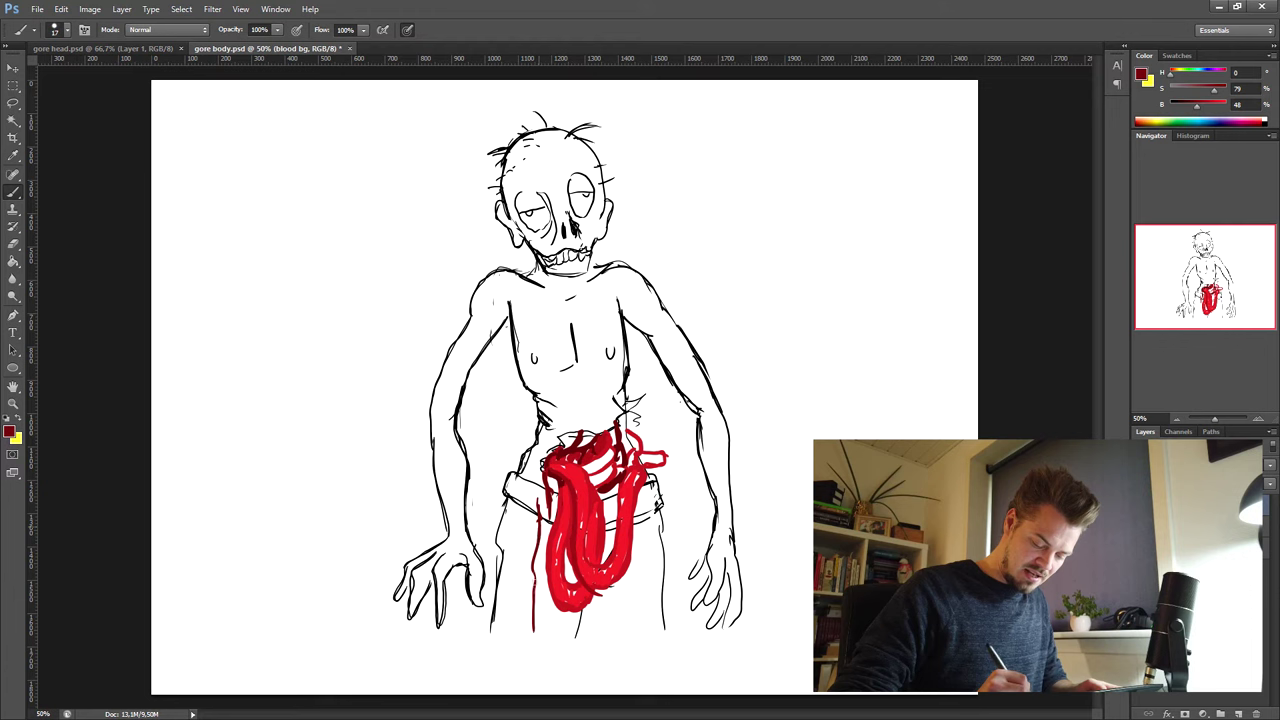
left_click_drag(536, 526, 535, 594)
left_click_drag(546, 518, 548, 556)
left_click_drag(552, 610, 553, 655)
left_click_drag(570, 608, 572, 640)
left_click_drag(578, 612, 582, 646)
left_click_drag(608, 520, 610, 554)
left_click_drag(608, 496, 608, 532)
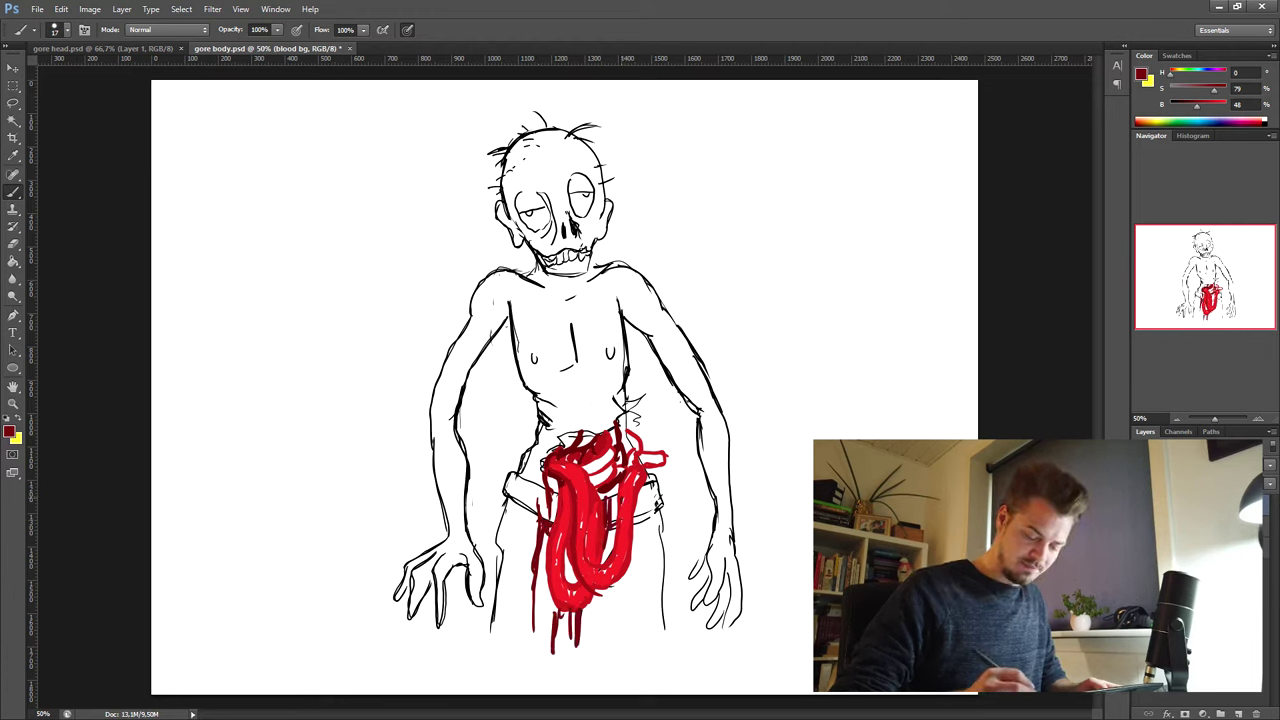
Step: Fill the remaining gaps among the belly folds and the side stub with dark red strokes
mouse_move(584, 471)
left_mouse_down()
mouse_move(610, 464)
mouse_move(602, 488)
left_mouse_up()
left_click_drag(626, 437, 652, 462)
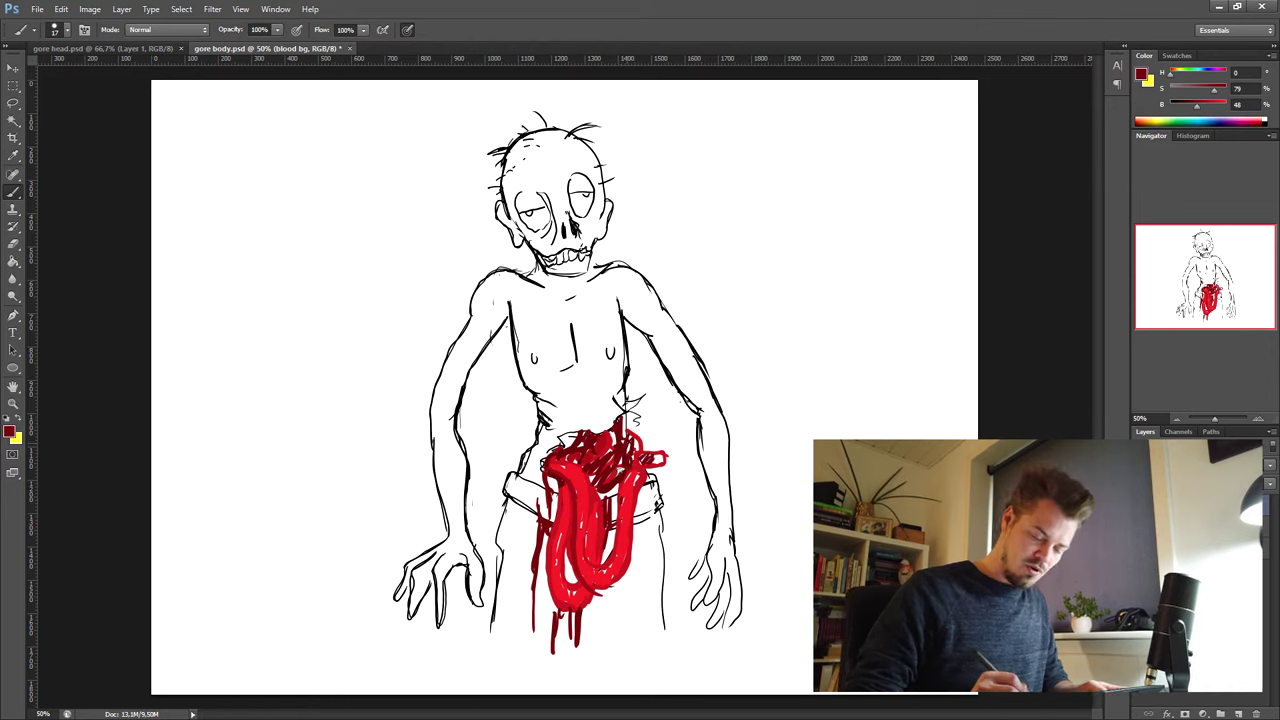
Step: Paint dark red blood drips down both thighs, and add darker jagged strokes along the belly wound's upper rim
left_click_drag(564, 439, 573, 443)
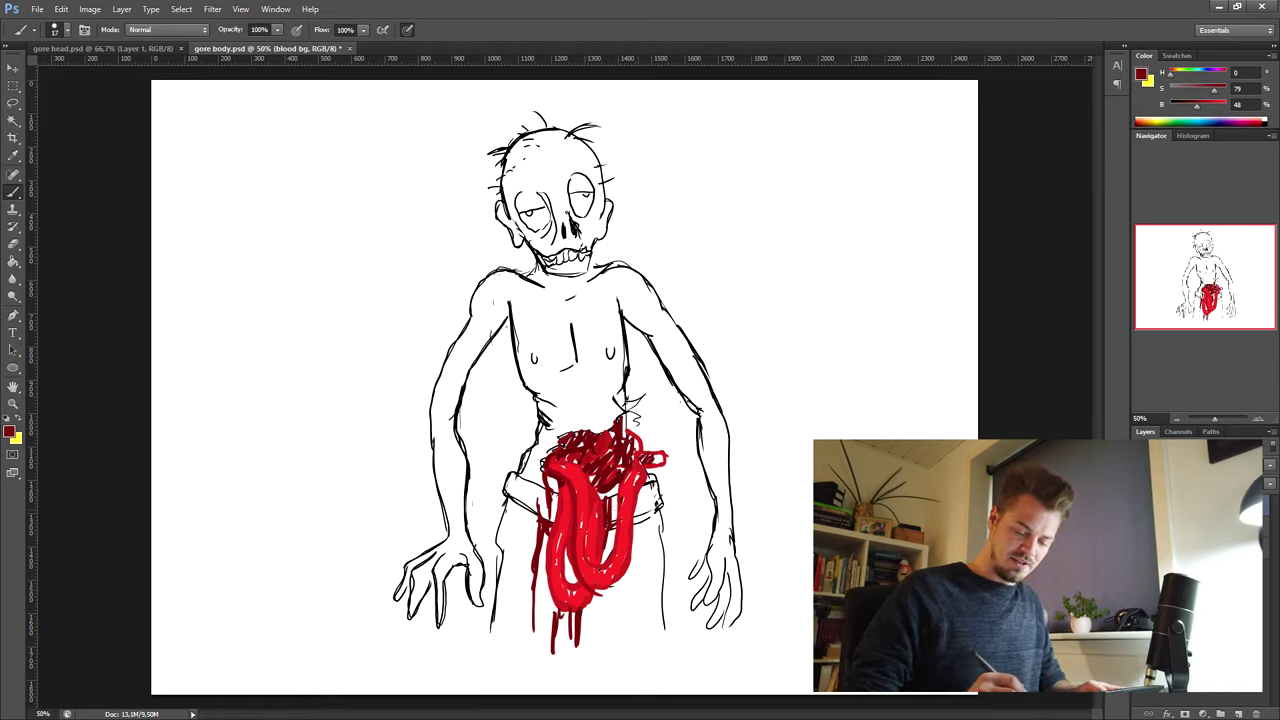
left_click_drag(627, 582, 640, 644)
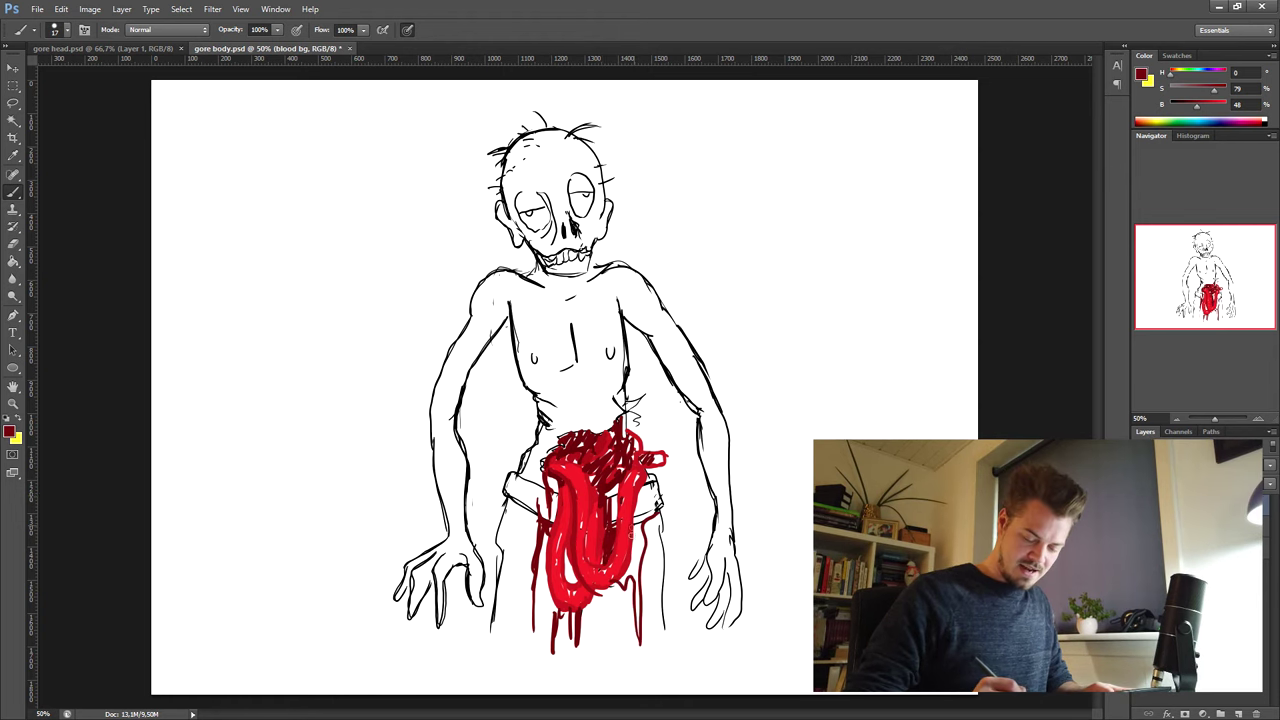
left_click_drag(632, 522, 628, 640)
left_click_drag(524, 510, 520, 606)
mouse_move(535, 464)
left_mouse_down()
mouse_move(555, 488)
mouse_move(536, 530)
left_mouse_up()
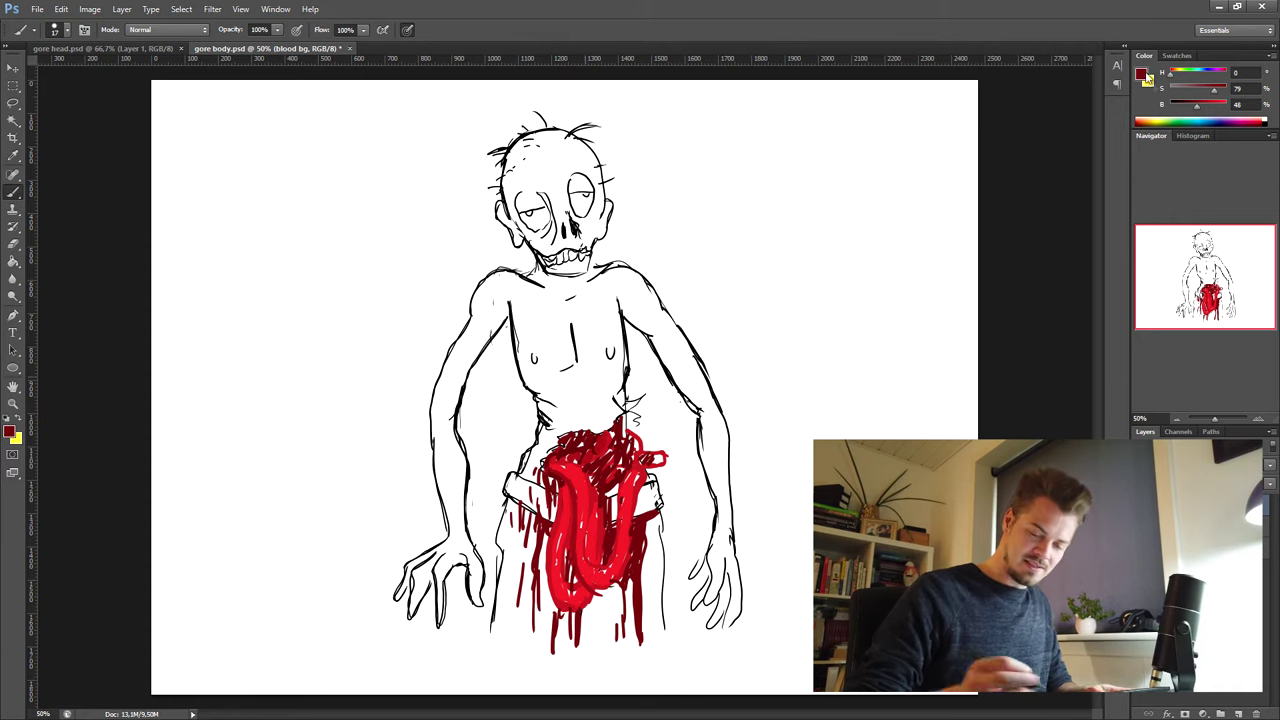
left_click_drag(1197, 106, 1187, 106)
mouse_move(540, 460)
left_mouse_down()
mouse_move(564, 426)
mouse_move(631, 406)
mouse_move(614, 418)
mouse_move(558, 392)
left_mouse_up()
Step: Set the red's brightness to 80% and paint blood running from the mouth and cheek, with loose drops on the chest
left_click_drag(1188, 104, 1217, 118)
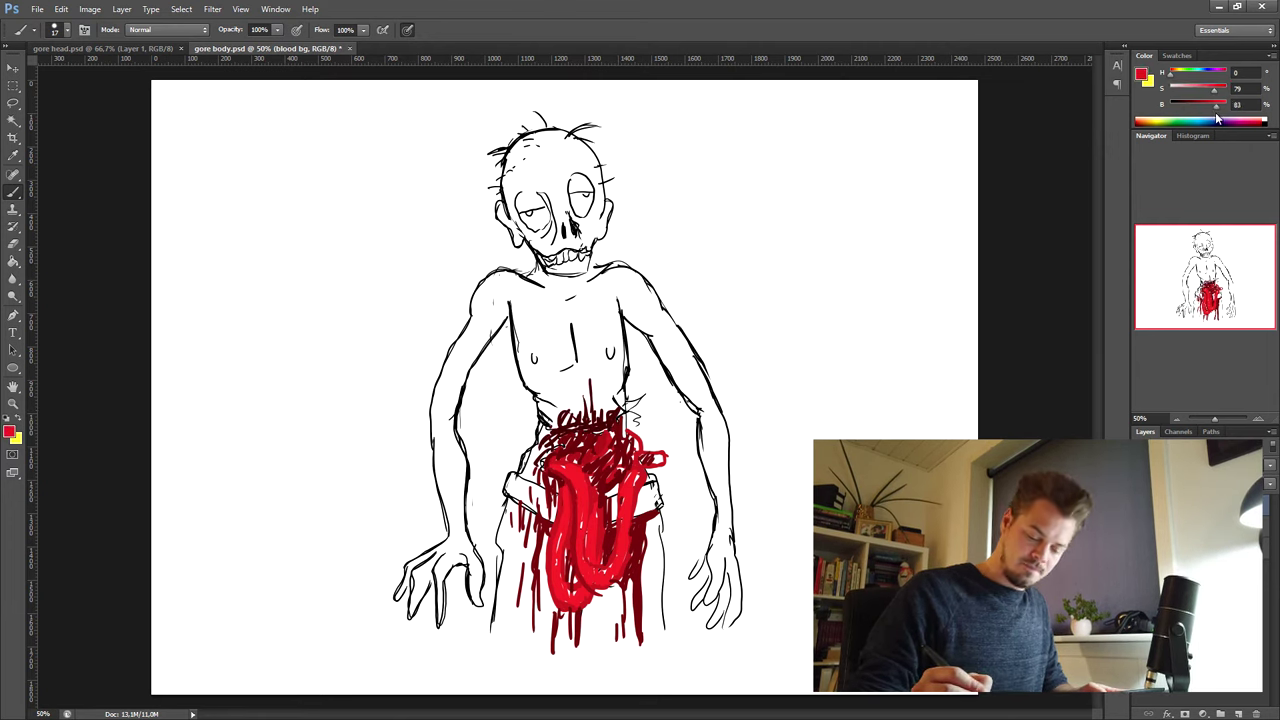
left_click_drag(539, 256, 553, 340)
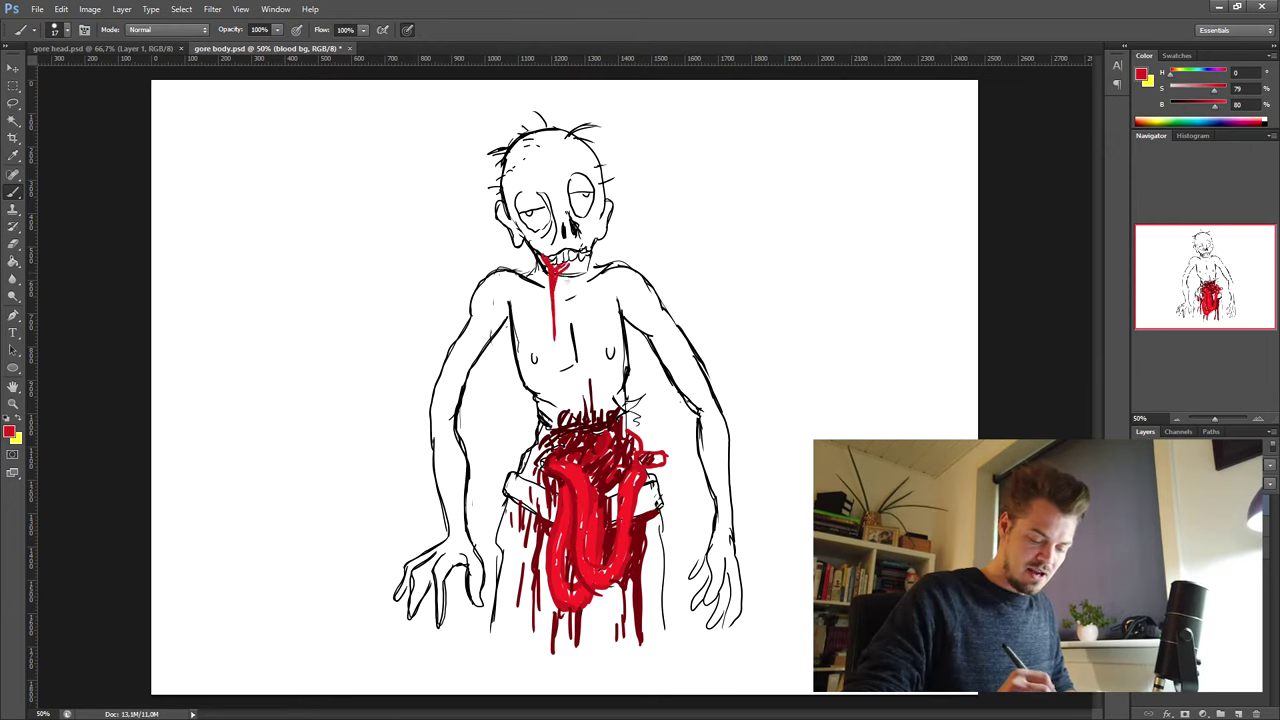
left_click_drag(566, 262, 570, 306)
mouse_move(526, 238)
left_mouse_down()
mouse_move(528, 310)
mouse_move(556, 252)
mouse_move(574, 250)
left_mouse_up()
left_click(557, 360)
left_click(534, 324)
left_click(539, 290)
left_click(567, 311)
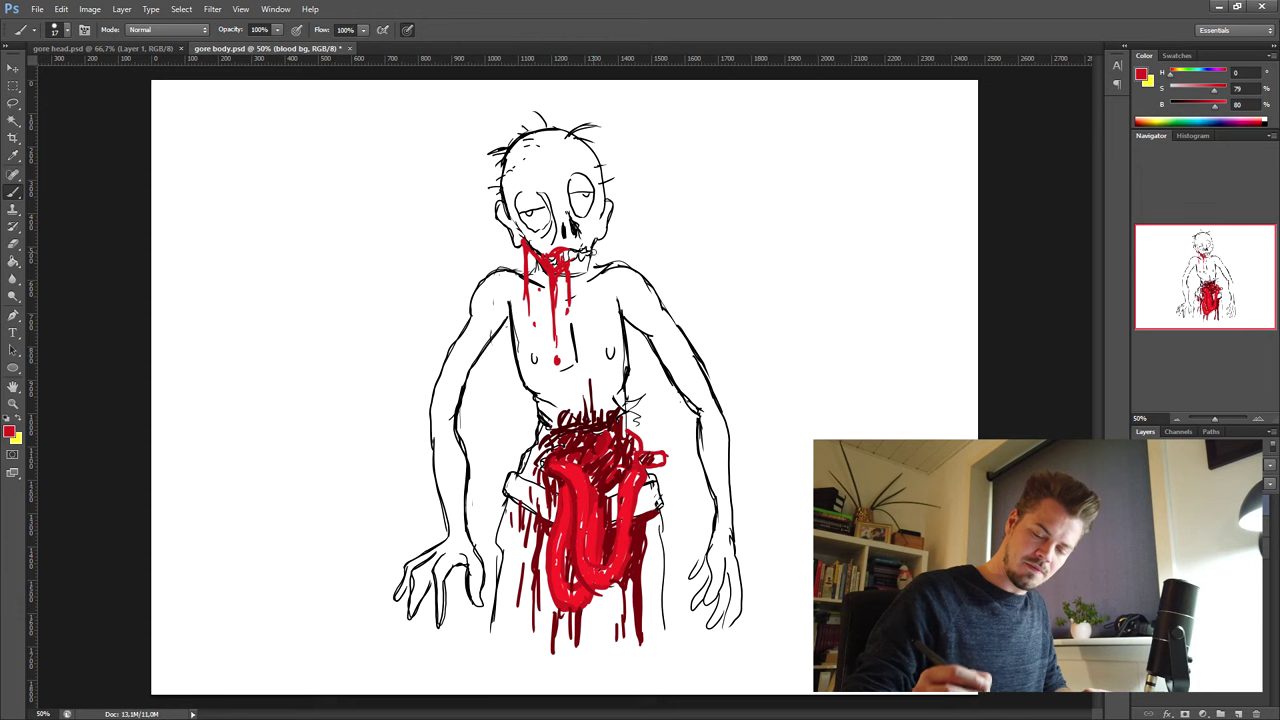
Step: Shade the mouth blood with red at 64% and 50% brightness, extending drips from the cheek down the torso's side
left_click_drag(1214, 104, 1205, 104)
left_click_drag(526, 244, 548, 264)
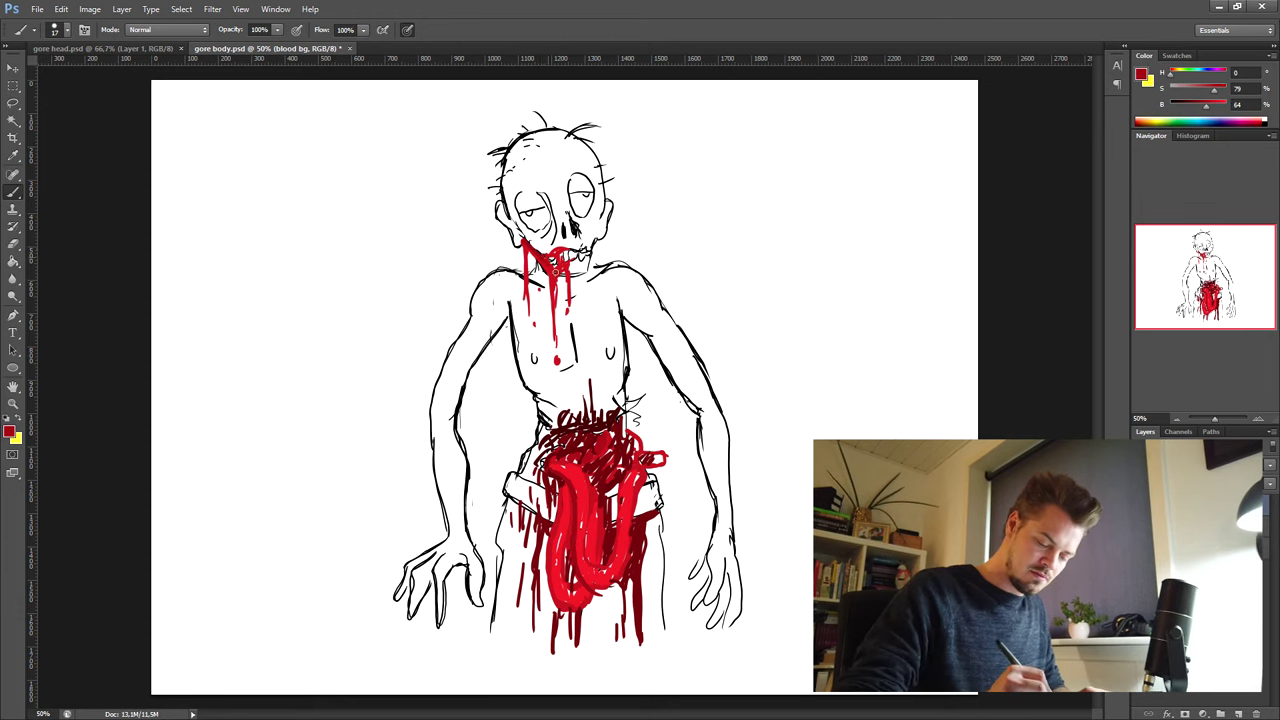
mouse_move(555, 271)
left_mouse_down()
mouse_move(550, 260)
mouse_move(552, 314)
mouse_move(546, 292)
left_mouse_up()
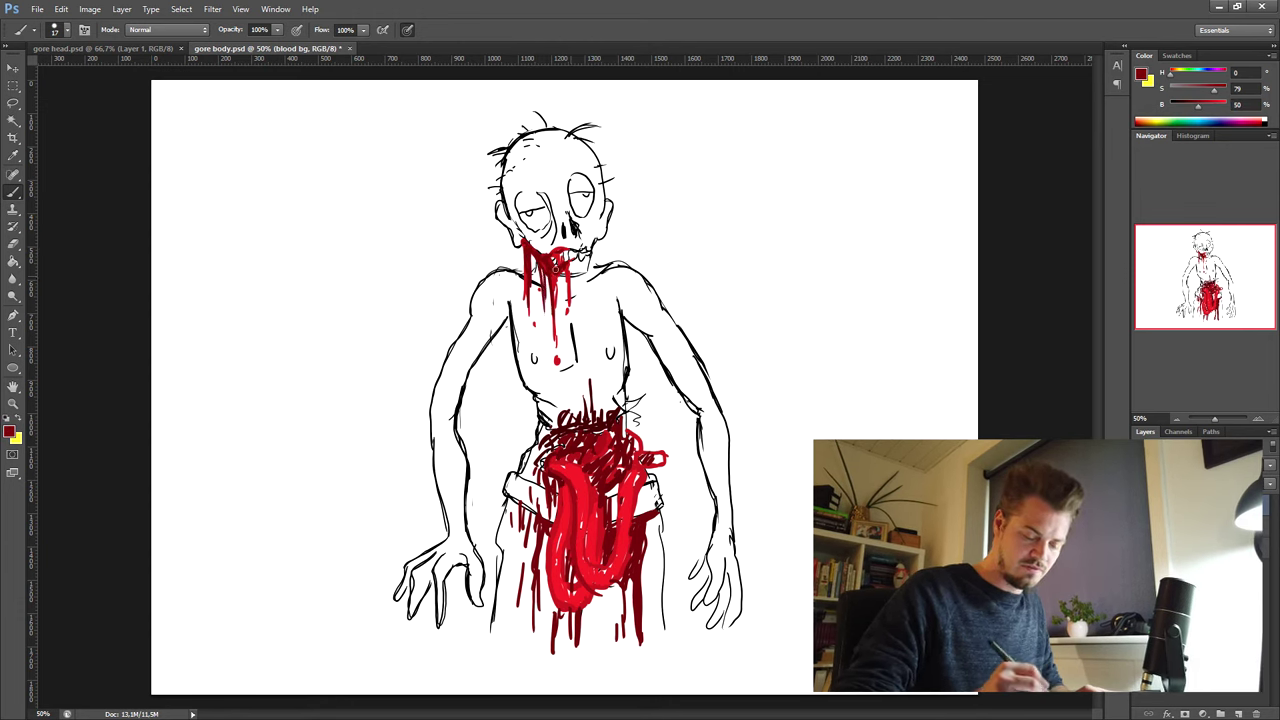
mouse_move(522, 240)
left_mouse_down()
mouse_move(510, 260)
mouse_move(516, 344)
left_mouse_up()
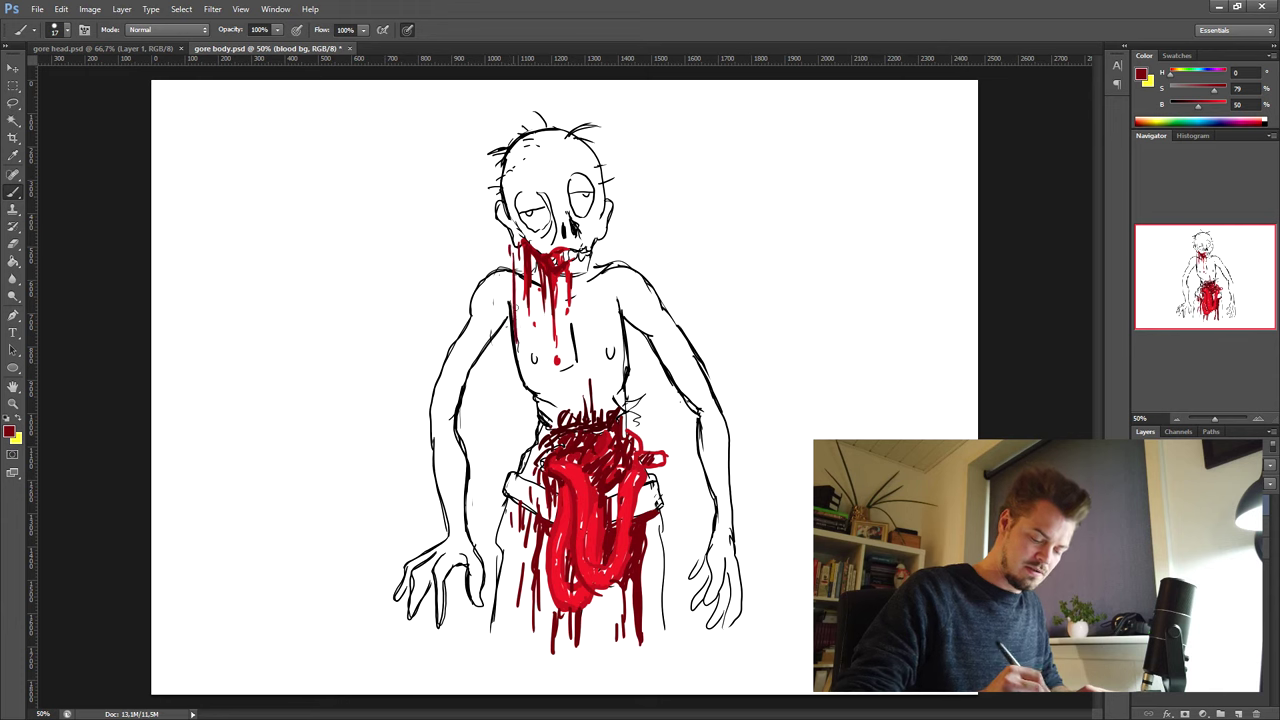
left_click_drag(516, 284, 526, 402)
Step: Paint dark red blood streaks running down both forearms and over the hands, with branching trickles near the elbow
left_click_drag(456, 400, 474, 574)
mouse_move(700, 410)
left_mouse_down()
mouse_move(722, 516)
mouse_move(706, 604)
mouse_move(726, 584)
mouse_move(713, 628)
mouse_move(730, 622)
left_mouse_up()
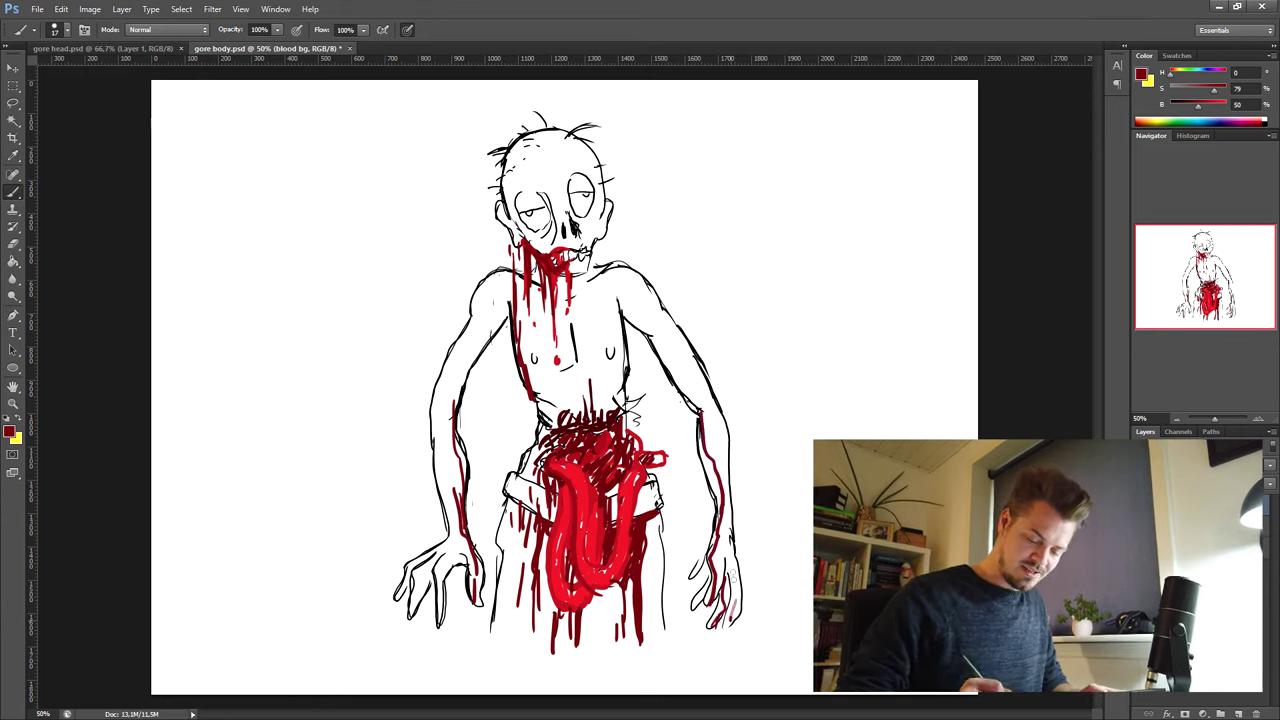
left_click_drag(726, 534, 732, 604)
mouse_move(728, 560)
left_mouse_down()
mouse_move(730, 626)
mouse_move(714, 618)
left_mouse_up()
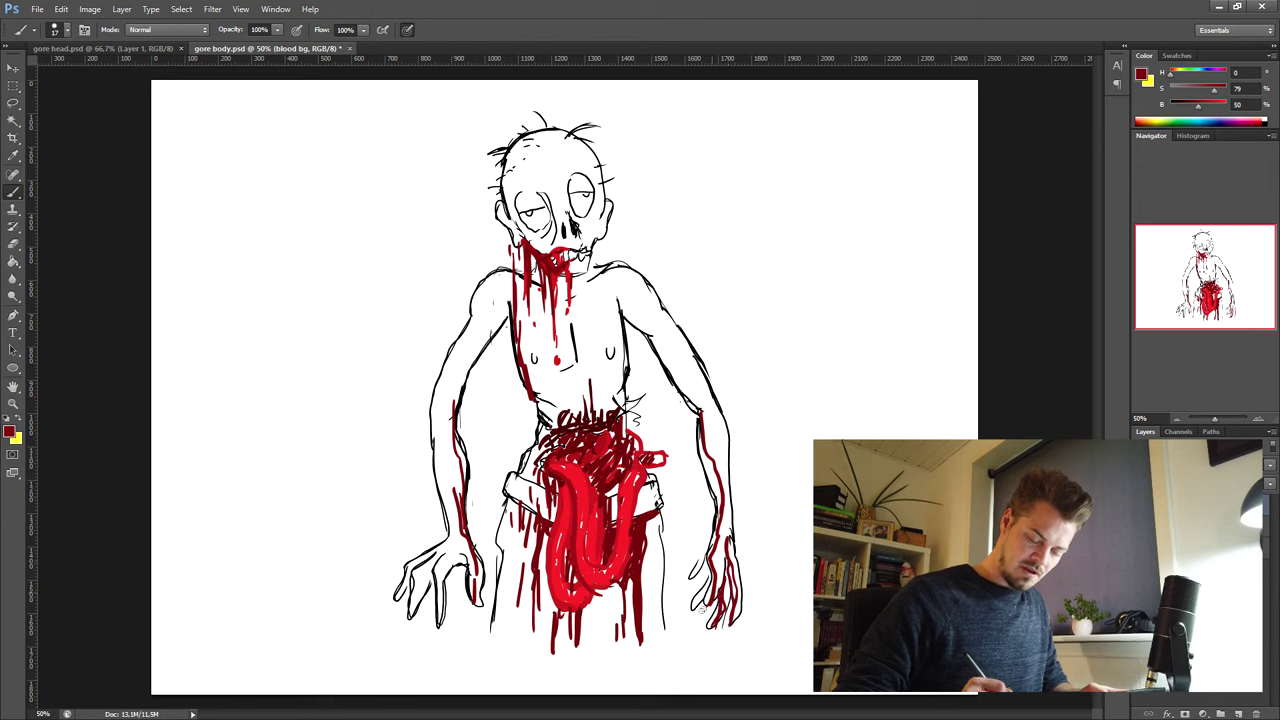
left_click_drag(450, 446, 447, 371)
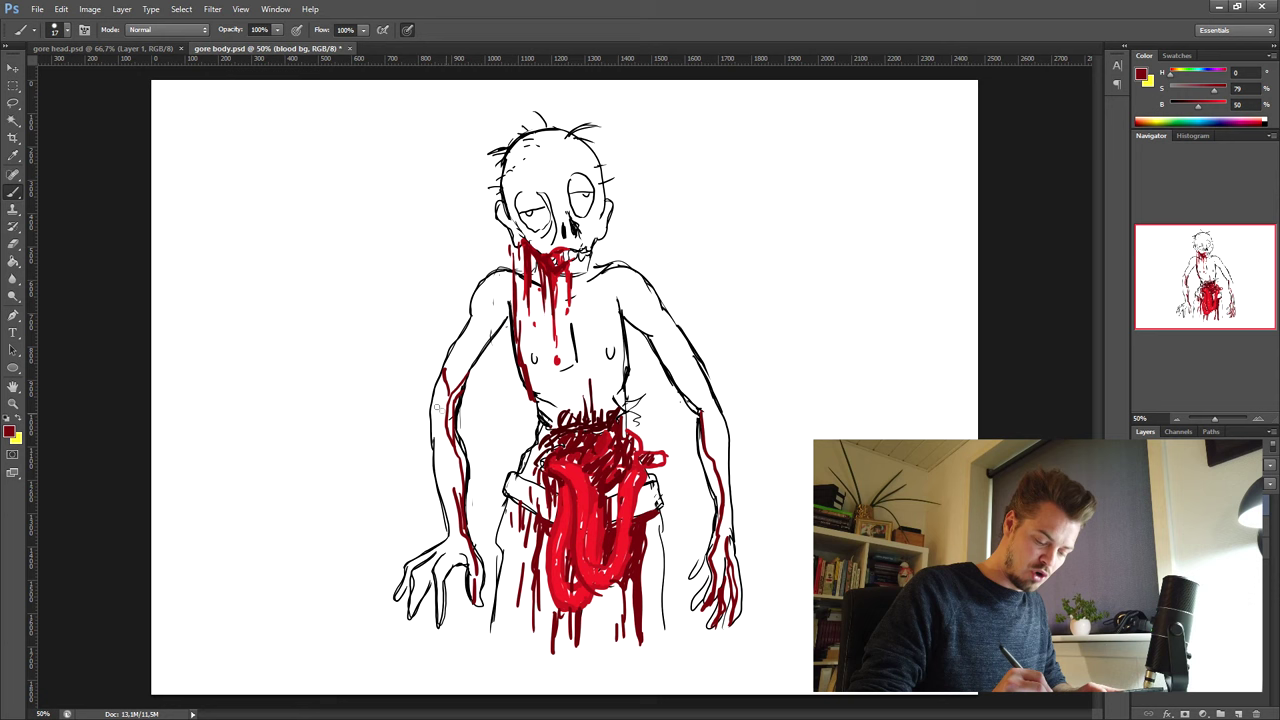
left_click_drag(708, 460, 719, 512)
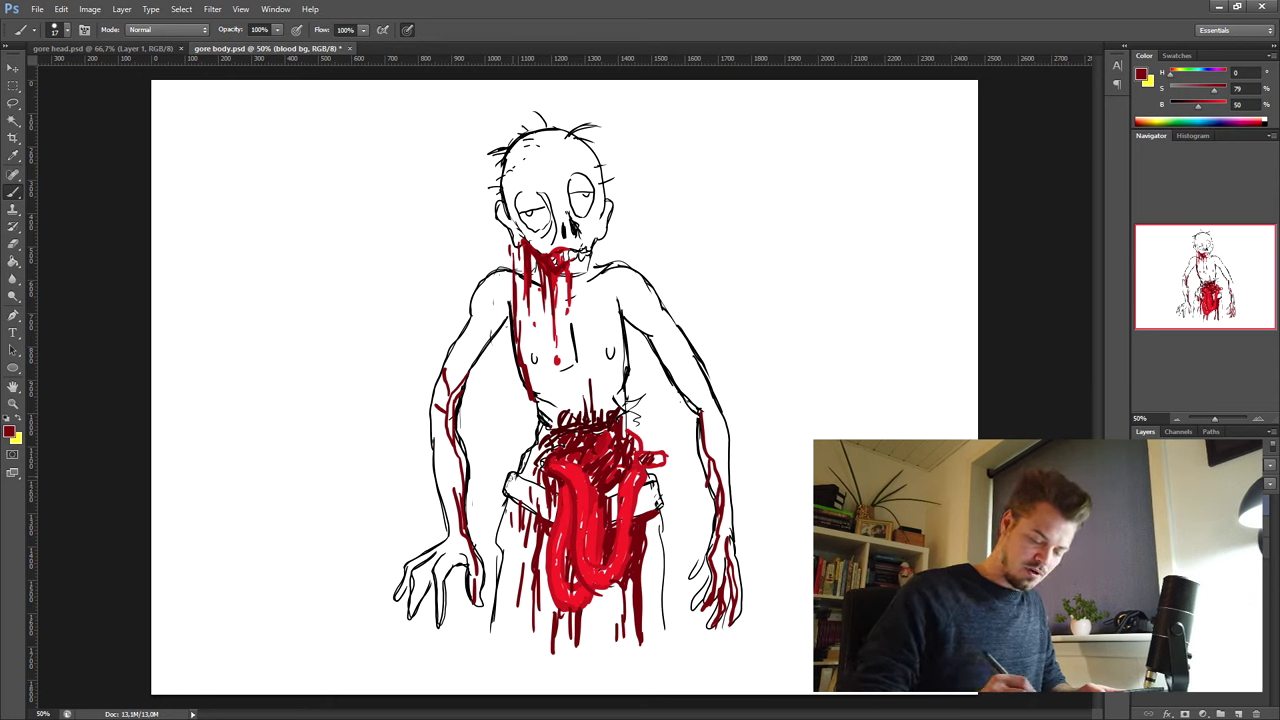
Step: Paint blood along the belt's lower edge, and deepen the belt and mouth blood with red at 33% brightness
left_click_drag(506, 476, 552, 520)
left_click_drag(640, 512, 660, 504)
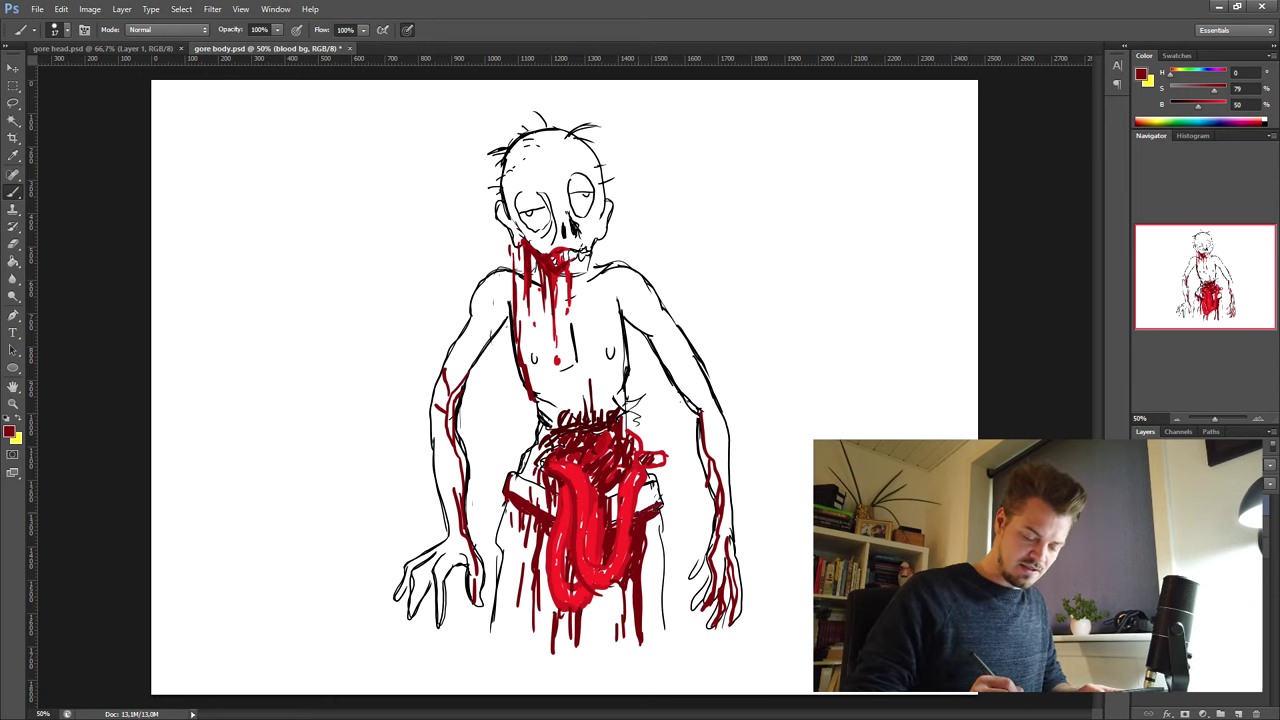
left_click_drag(1198, 105, 1188, 105)
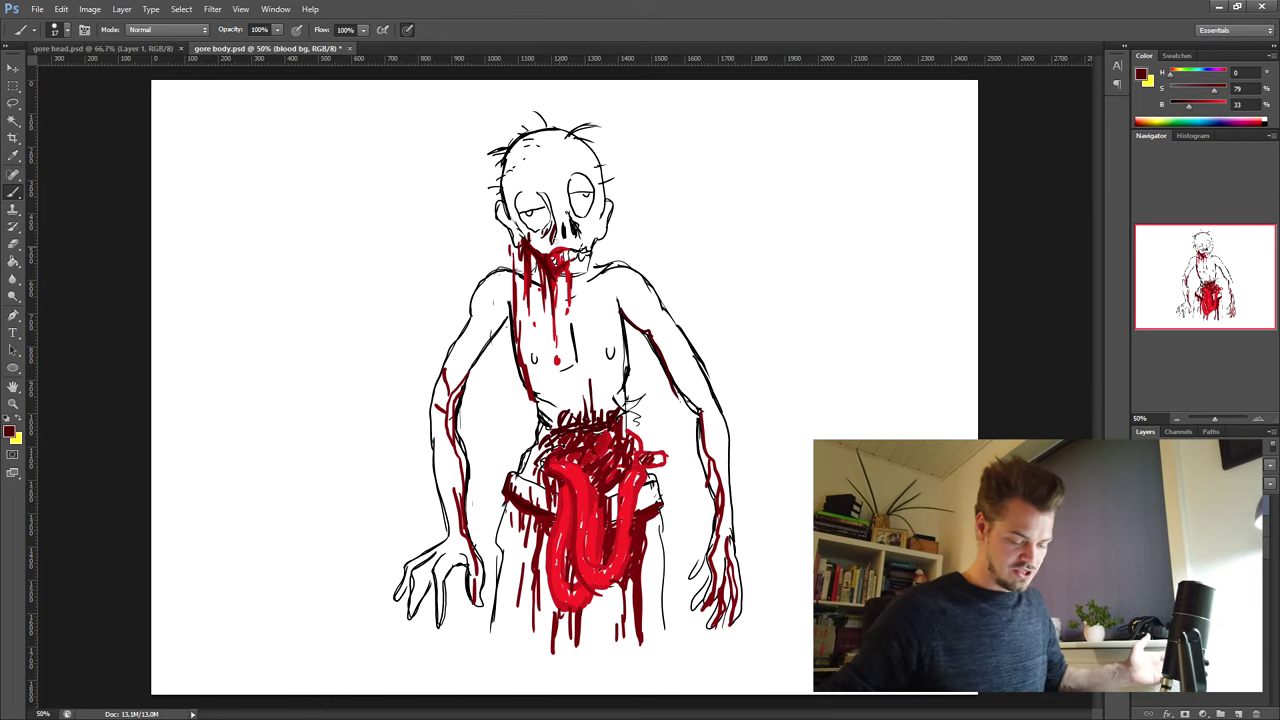
Step: Review the gore head.psd illustration and return to gore body.psd
left_click(155, 48)
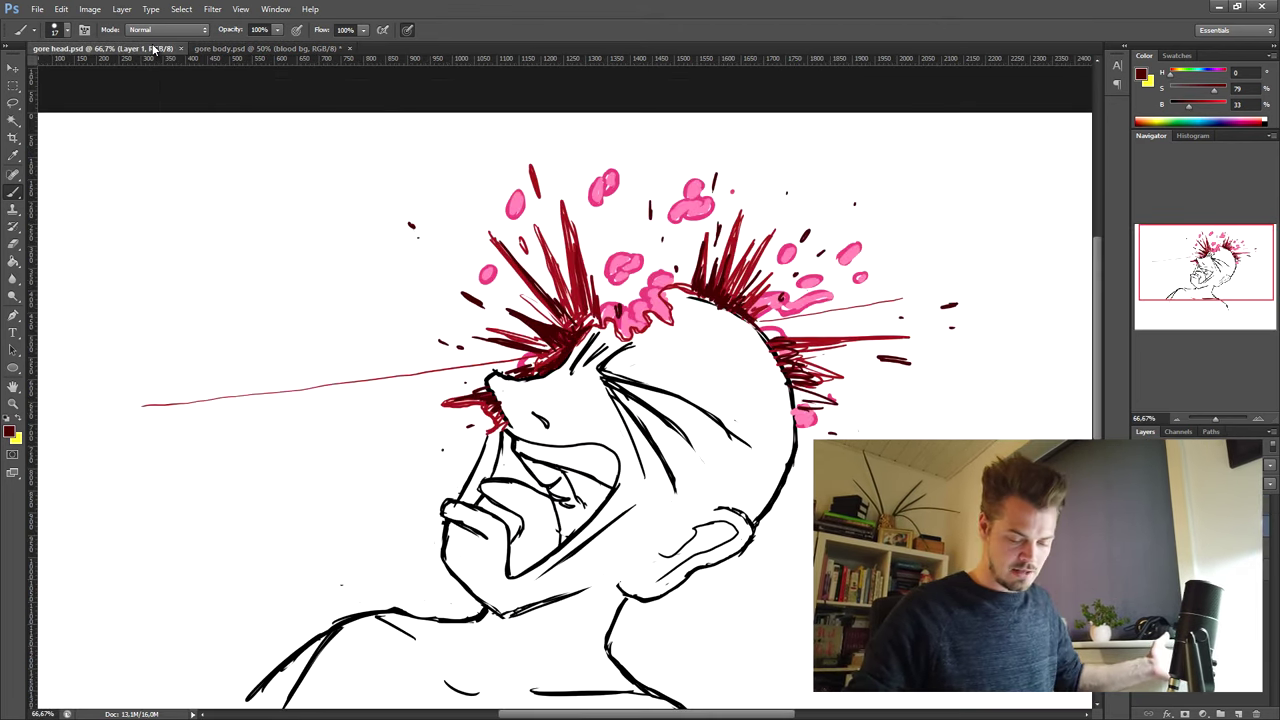
left_click(224, 49)
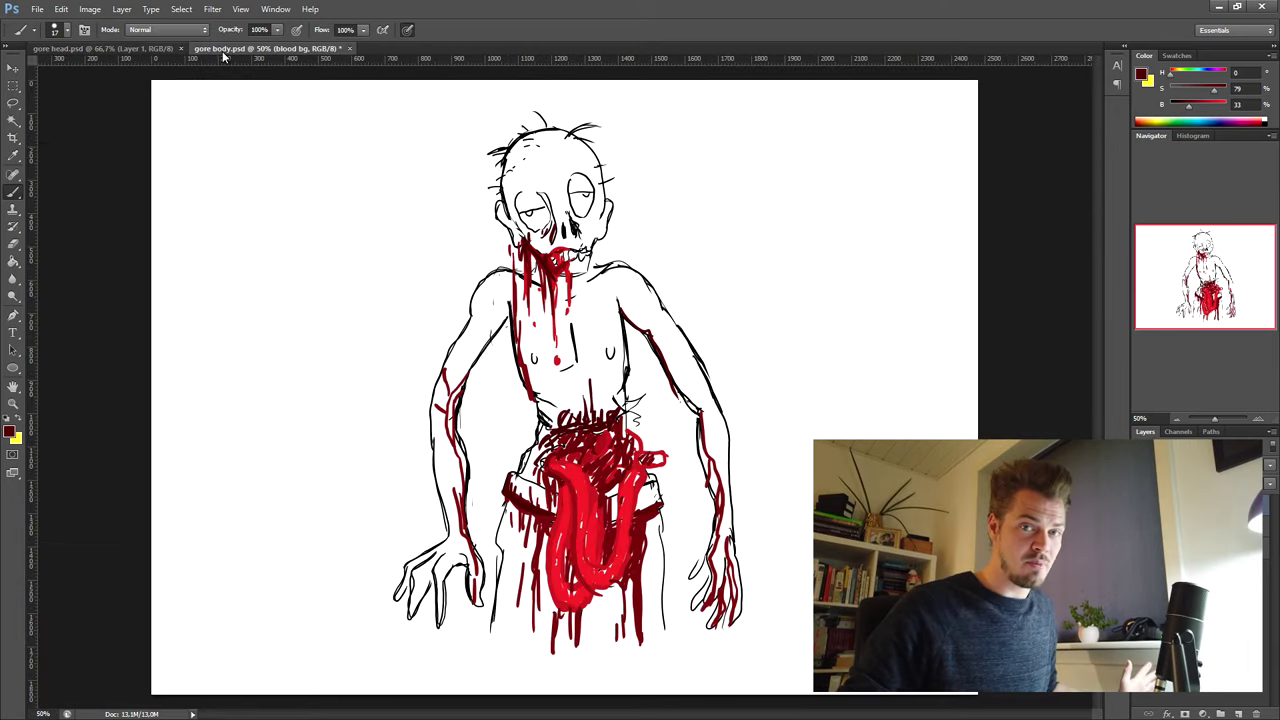